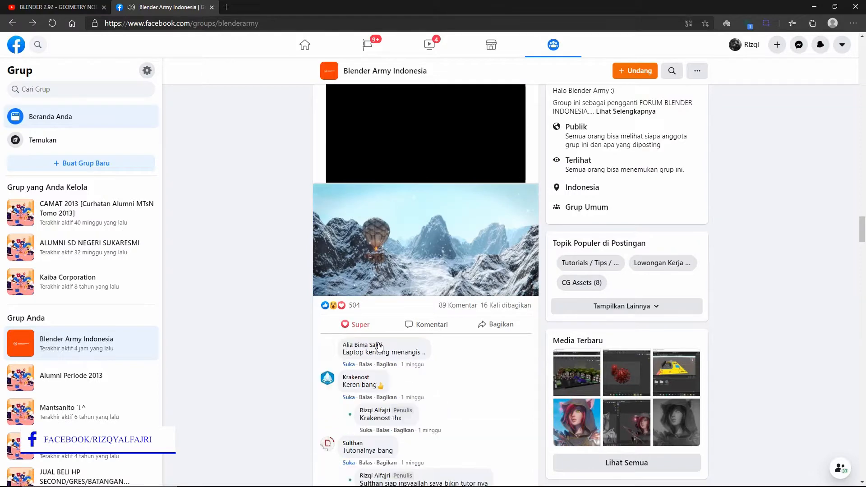
Look through the comments under the hot-air balloon snow landscape post in the Blender Army Indonesia group
left_click(13, 23)
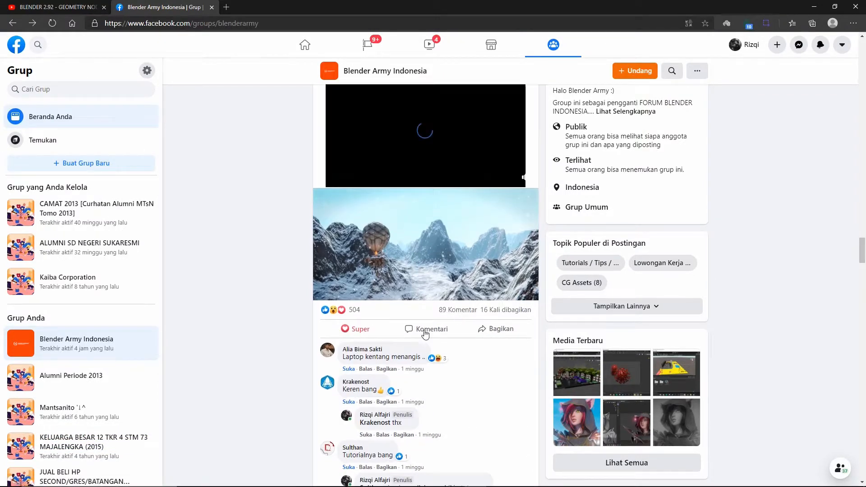
scroll(426, 343, "down", 2)
scroll(426, 343, "up", 5)
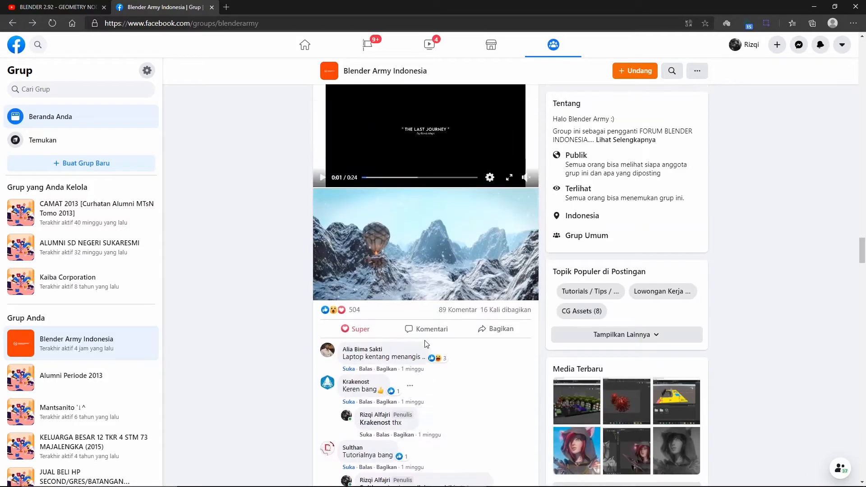
scroll(425, 344, "down", 2)
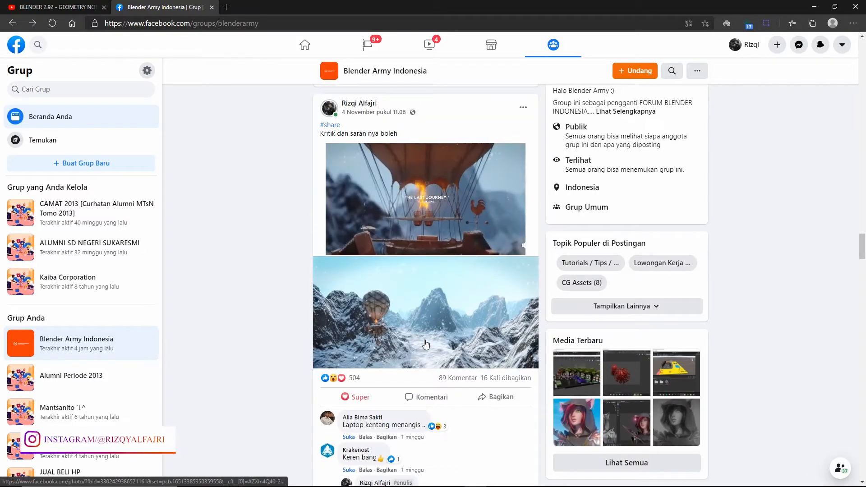
scroll(425, 344, "down", 6)
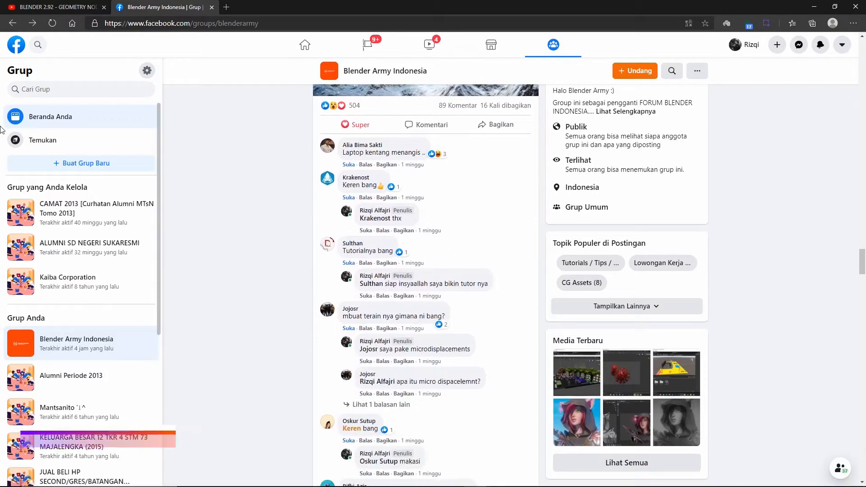
scroll(475, 378, "down", 3)
scroll(475, 378, "down", 8)
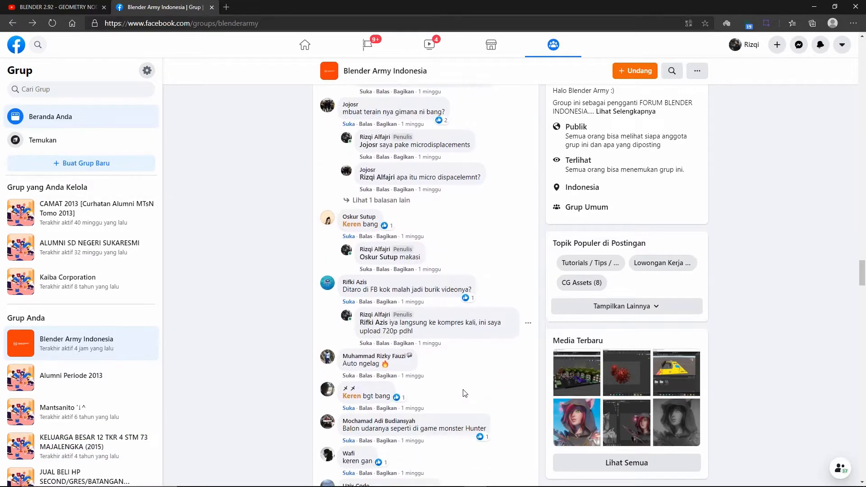
scroll(465, 387, "down", 3)
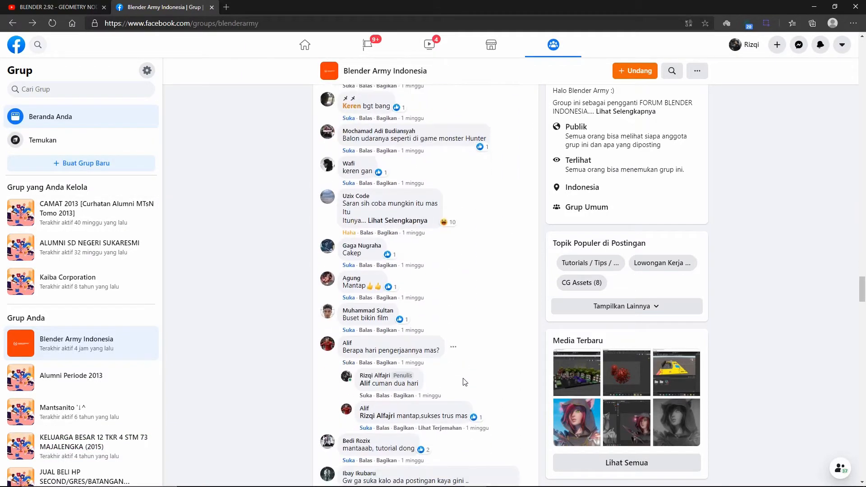
scroll(465, 379, "down", 2)
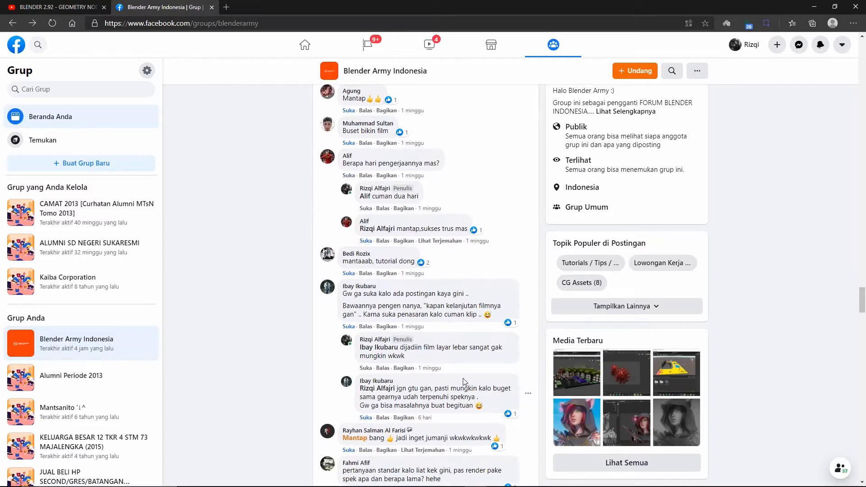
scroll(862, 301, "down", 1)
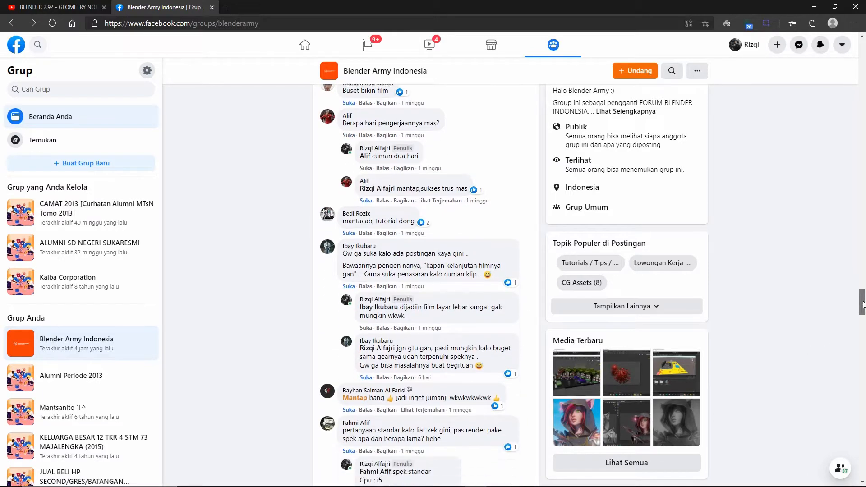
scroll(537, 271, "down", 3)
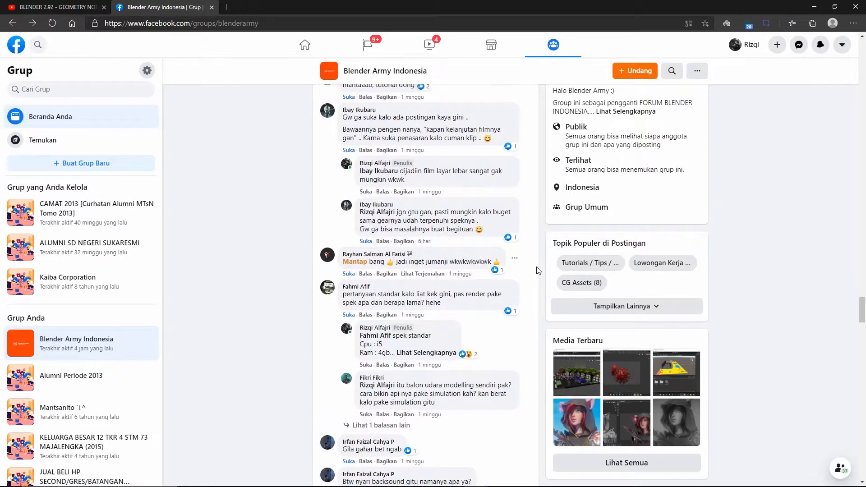
scroll(537, 271, "down", 7)
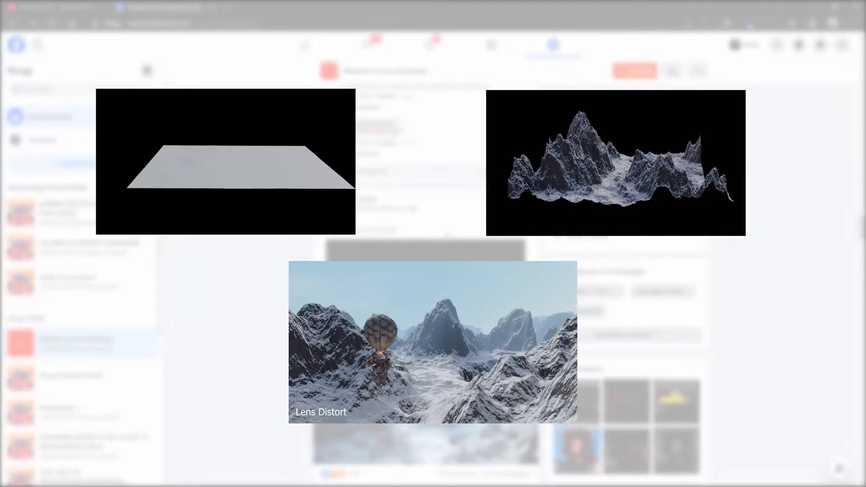
scroll(473, 250, "down", 4)
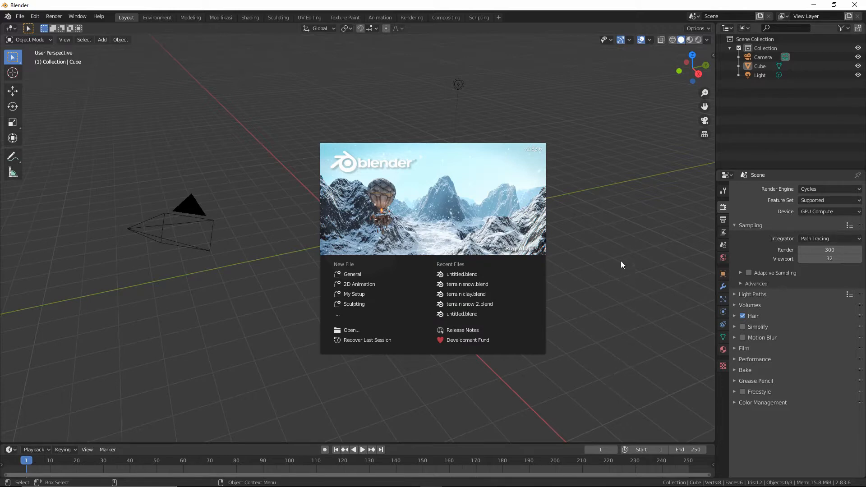
Switch to Blender, dismiss the splash screen, and set the render engine to Cycles with the Experimental feature set
left_click(607, 142)
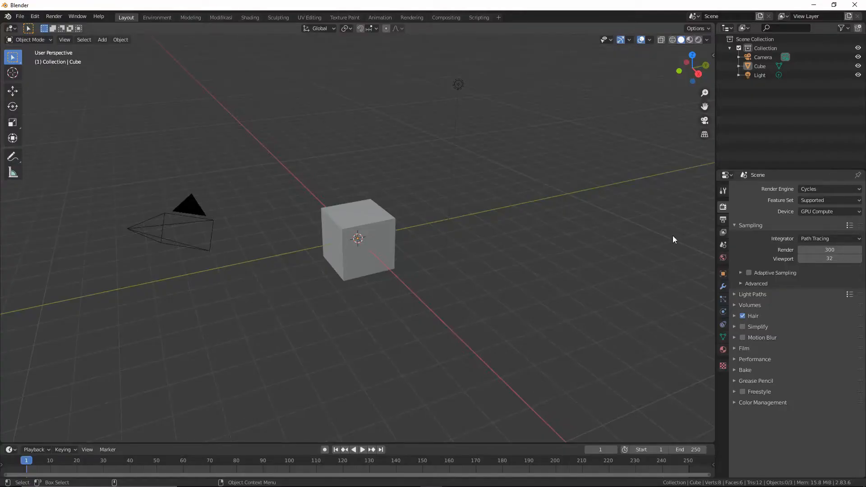
left_click(830, 189)
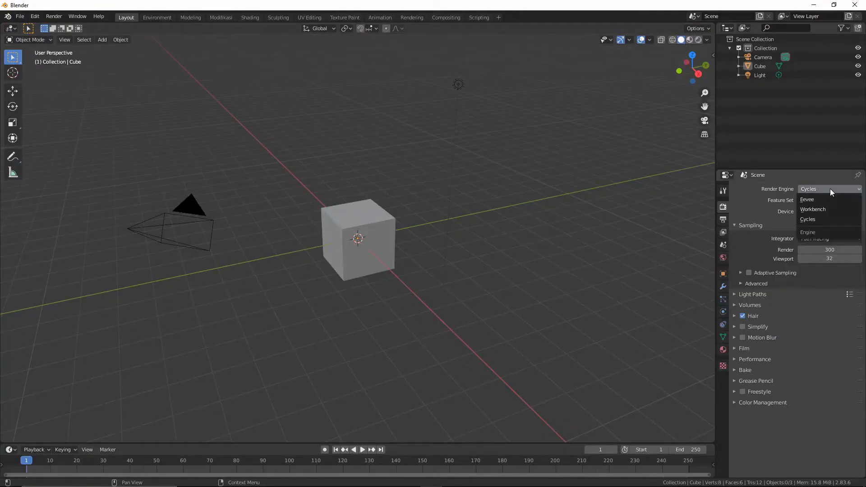
left_click(809, 220)
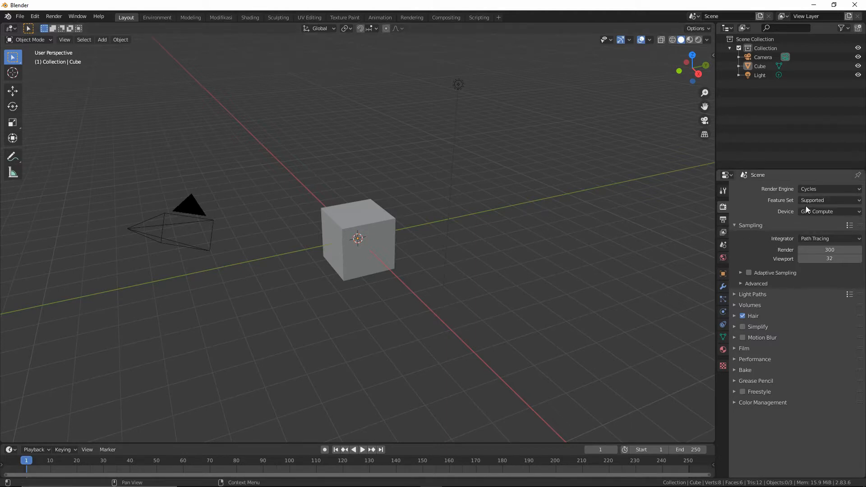
left_click(832, 200)
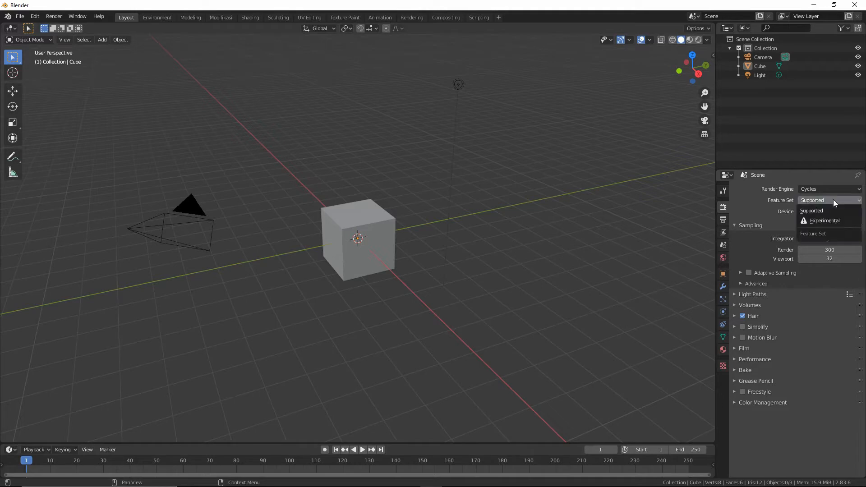
left_click(828, 222)
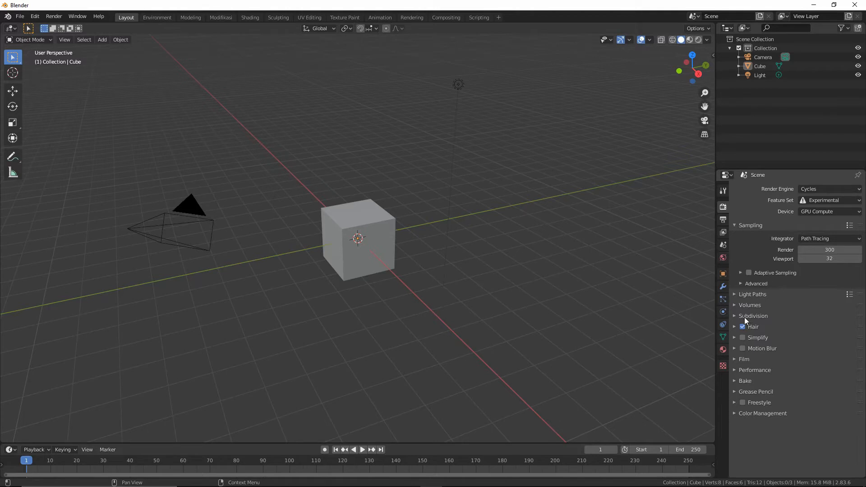
Set the render dicing rate in the Cycles subdivision settings to 3 px
left_click(736, 319)
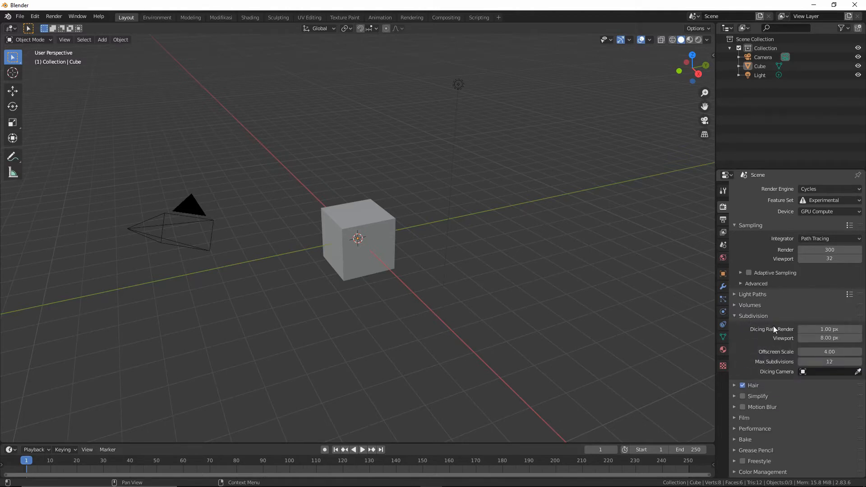
left_click(829, 329)
type("3")
key("Return")
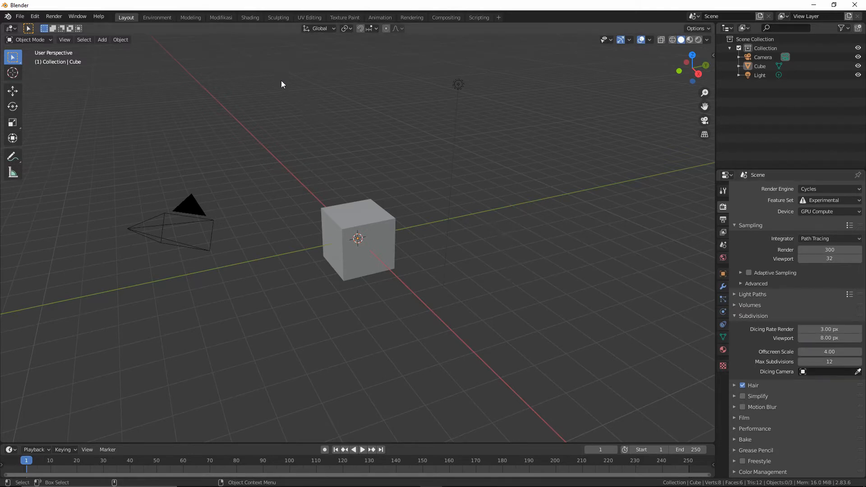
Delete the default cube and the light, keeping only the camera in the scene
left_click_drag(238, 50, 537, 278)
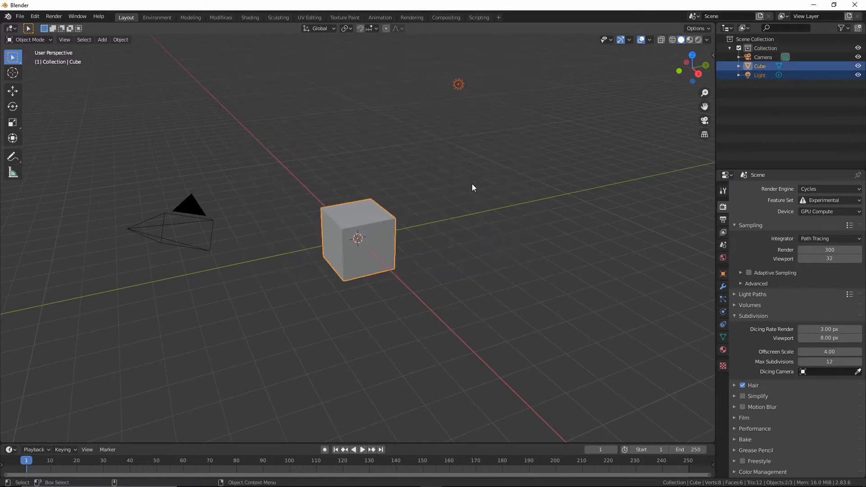
key("x")
left_click(412, 160)
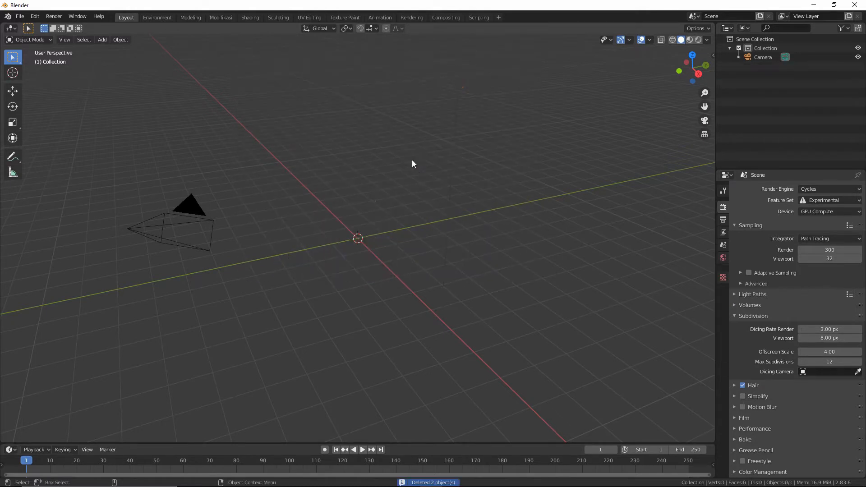
Add a plane mesh at the world origin
middle_click_drag(426, 175, 413, 172)
key("shift+a")
mouse_move(384, 166)
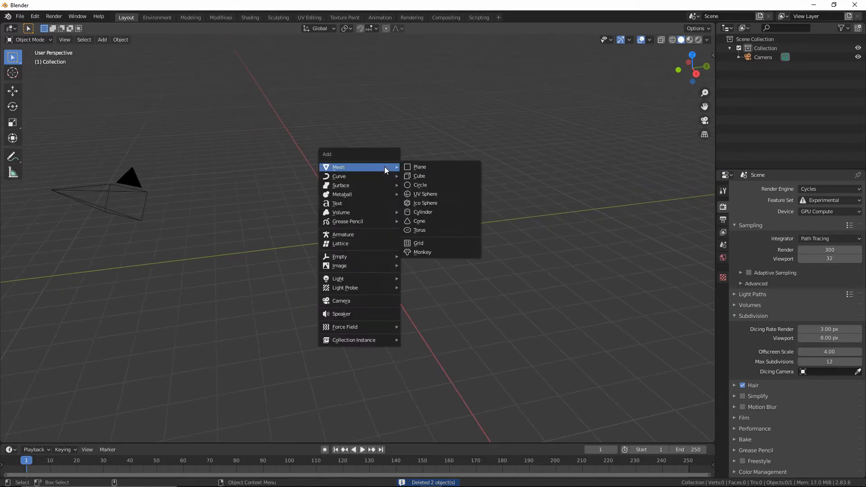
left_click(423, 167)
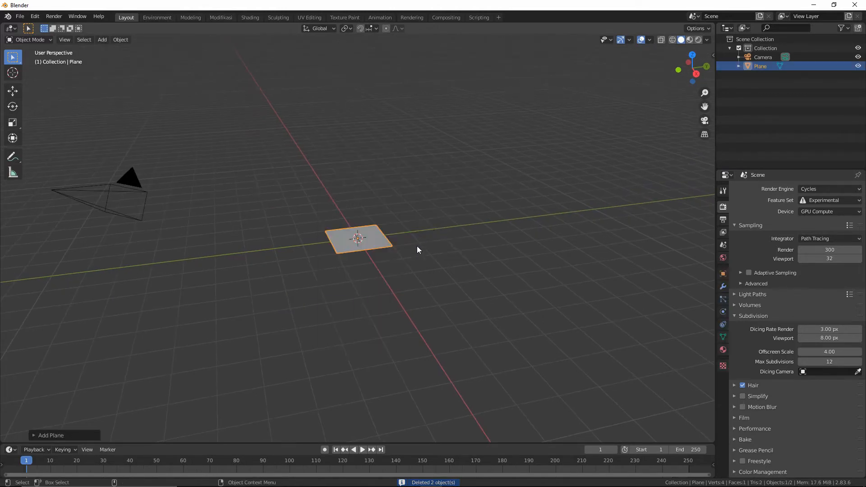
Scale the plane up uniformly in several passes until it forms a large ground surface reaching under the camera
key("s")
left_click(457, 244)
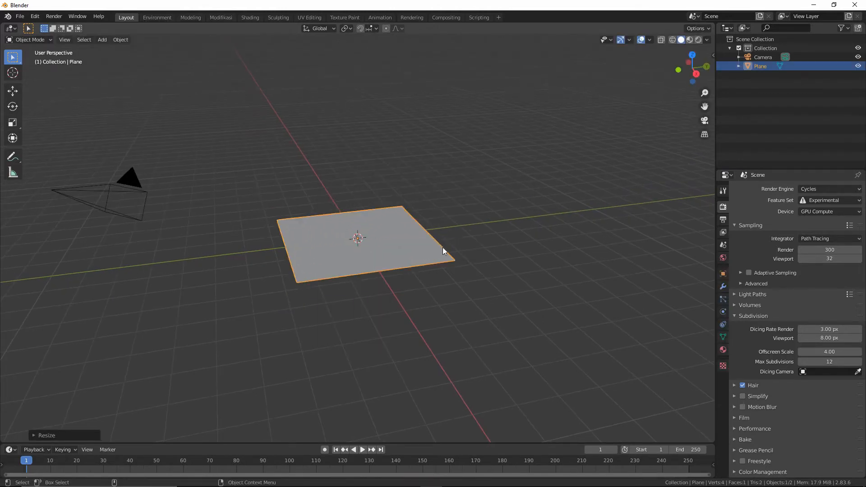
middle_click_drag(451, 248, 440, 245)
key("s")
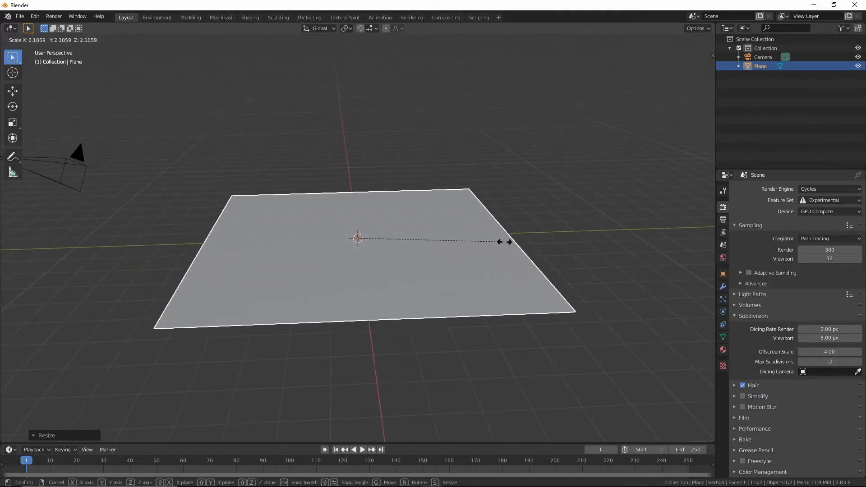
left_click(516, 241)
key("s")
left_click(528, 230)
middle_click_drag(440, 219, 464, 223)
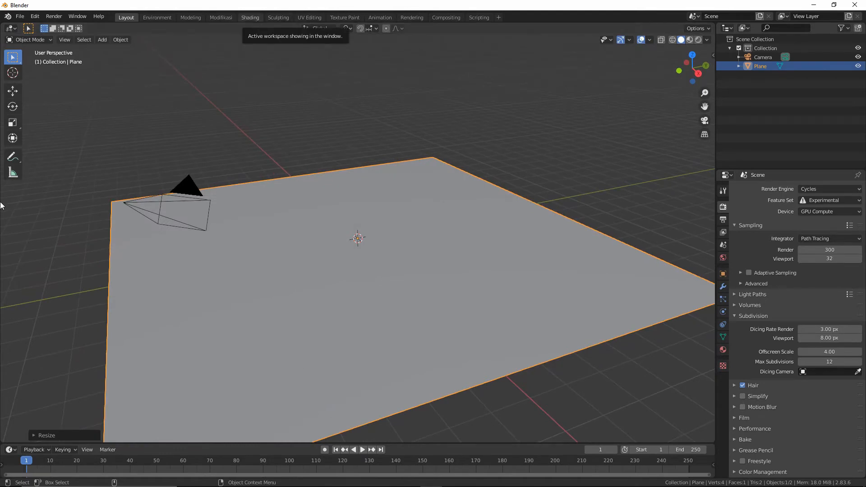
Switch to the Shading workspace and assign the existing material named Material to the plane
left_click(250, 17)
middle_click_drag(363, 163, 413, 152)
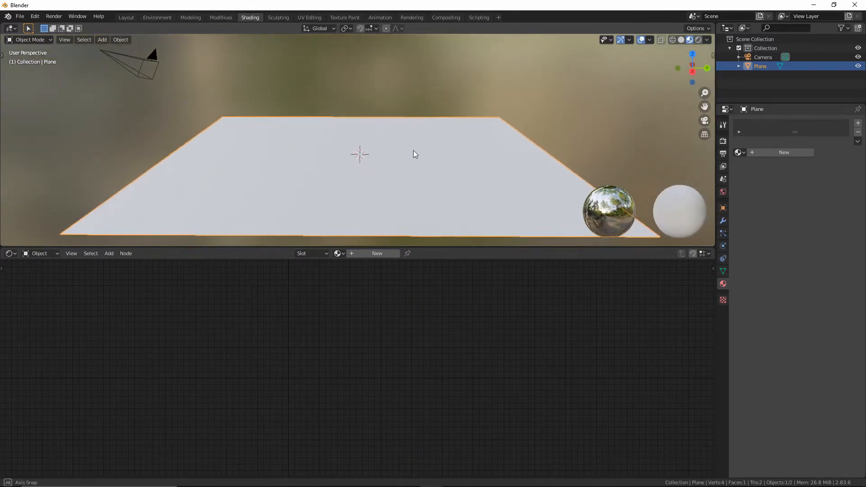
left_click(339, 253)
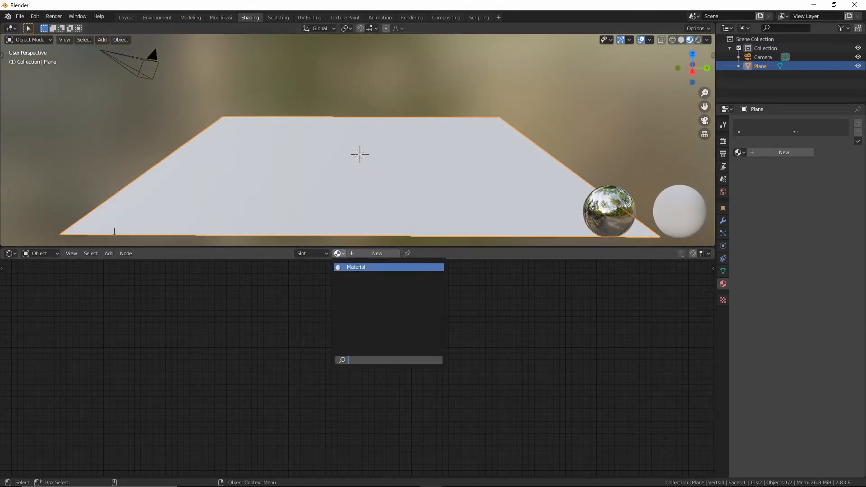
left_click(364, 266)
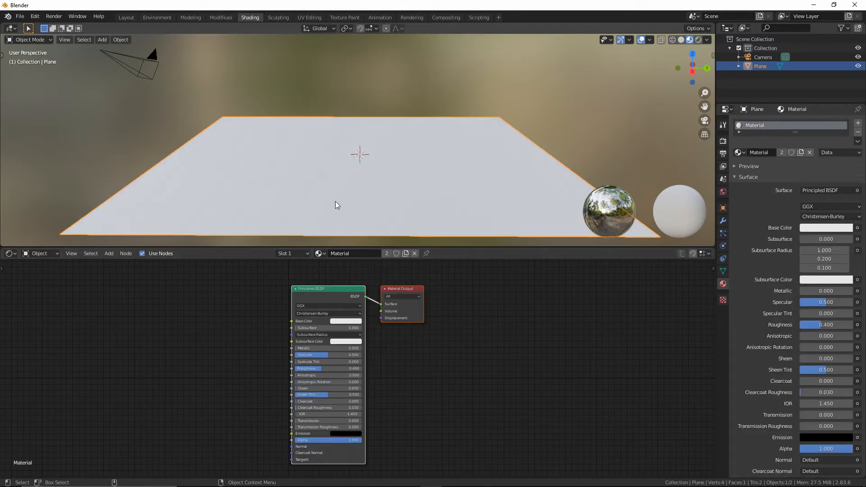
Spread the Principled BSDF and Material Output nodes far apart to make room between them
left_click_drag(336, 291, 186, 287)
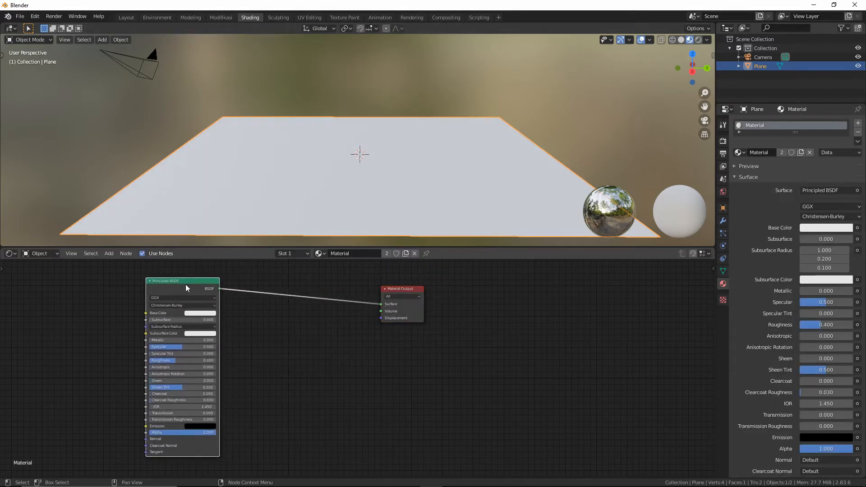
left_click_drag(393, 289, 487, 286)
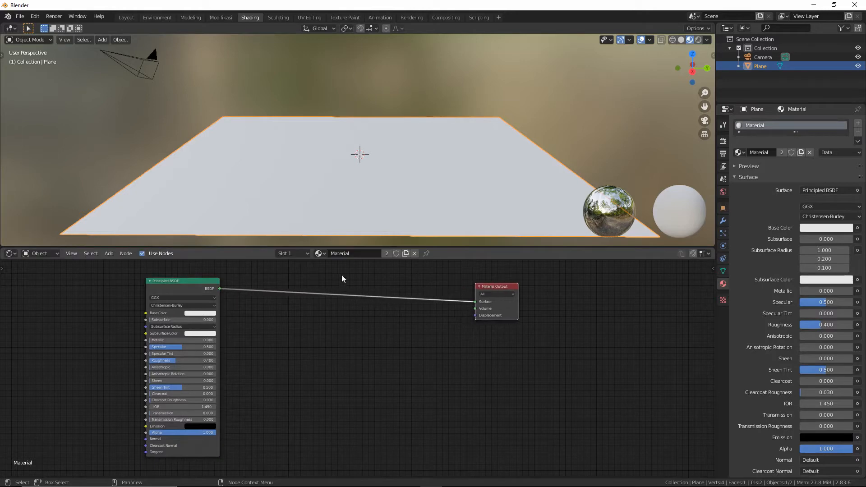
left_click_drag(200, 289, 121, 278)
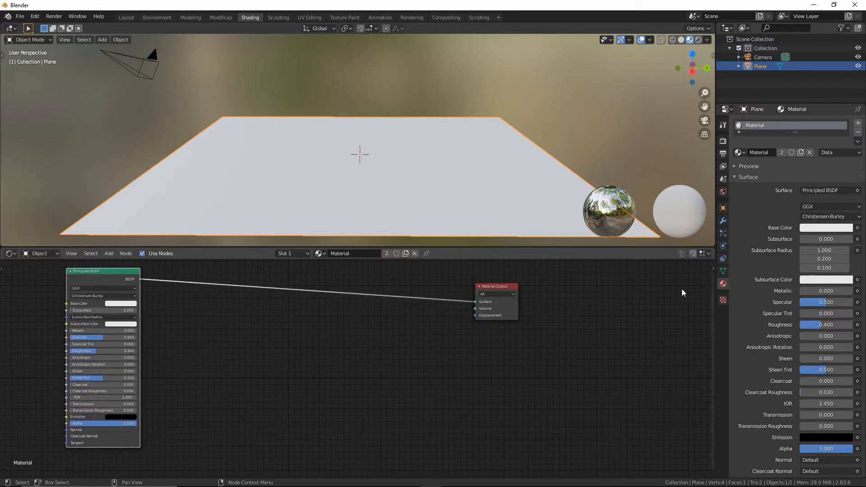
Add a Displacement node, connect its output to the Material Output's Displacement input, and place it close to that node
key("shift+a")
left_click(316, 342)
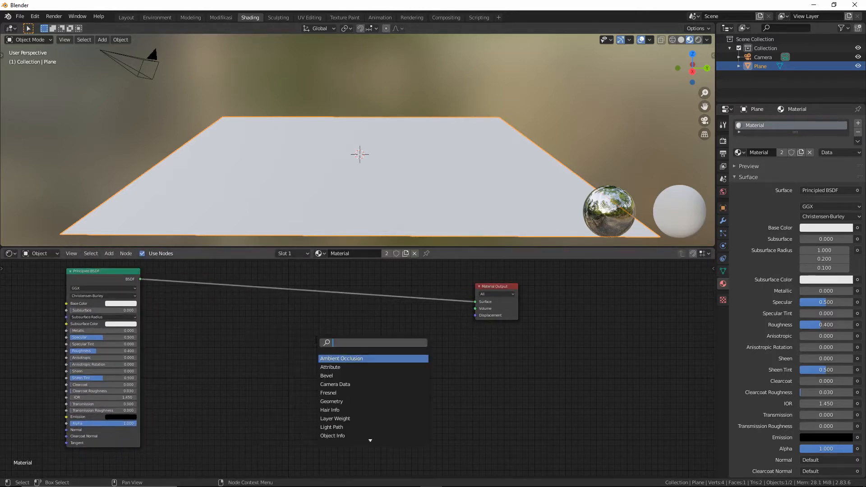
type("dis")
key("Return")
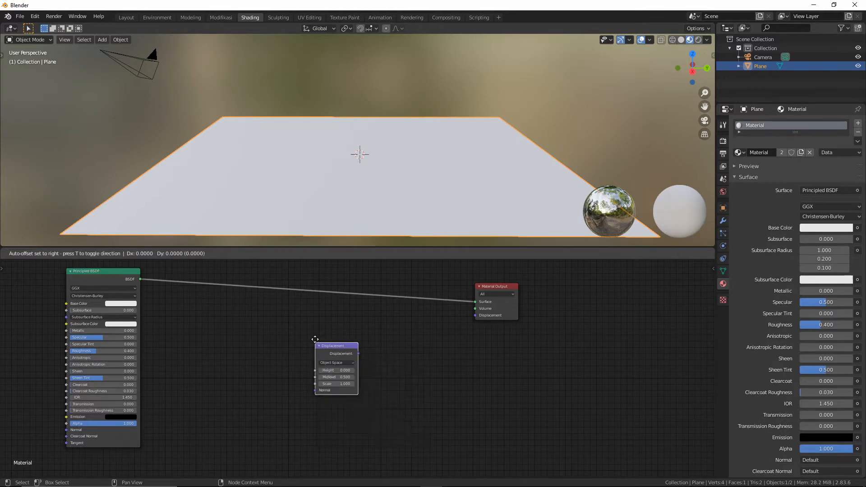
left_click(392, 335)
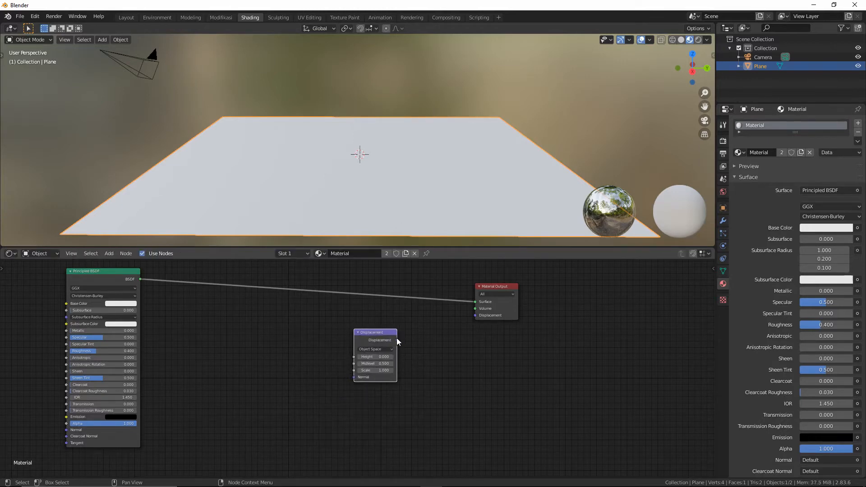
left_click_drag(397, 339, 474, 315)
left_click_drag(378, 339, 416, 337)
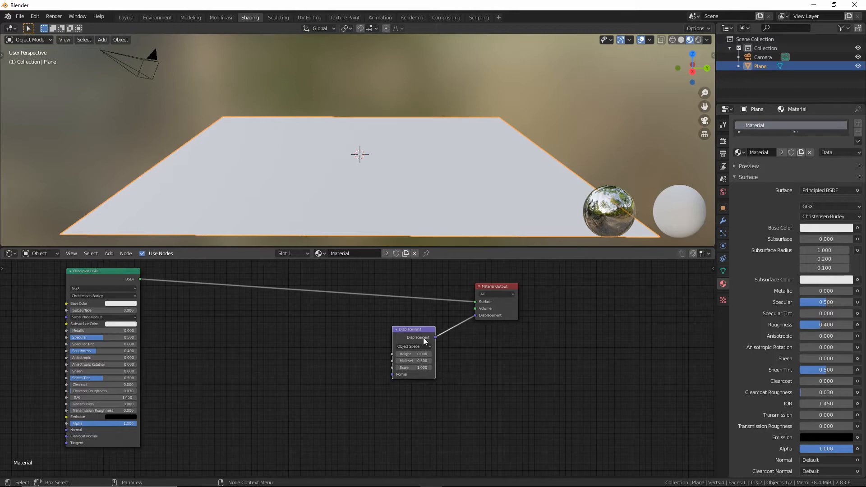
Add a Noise Texture node before the Displacement node, leaving room between them, and enlarge the node editor area
left_click_drag(417, 336, 419, 342)
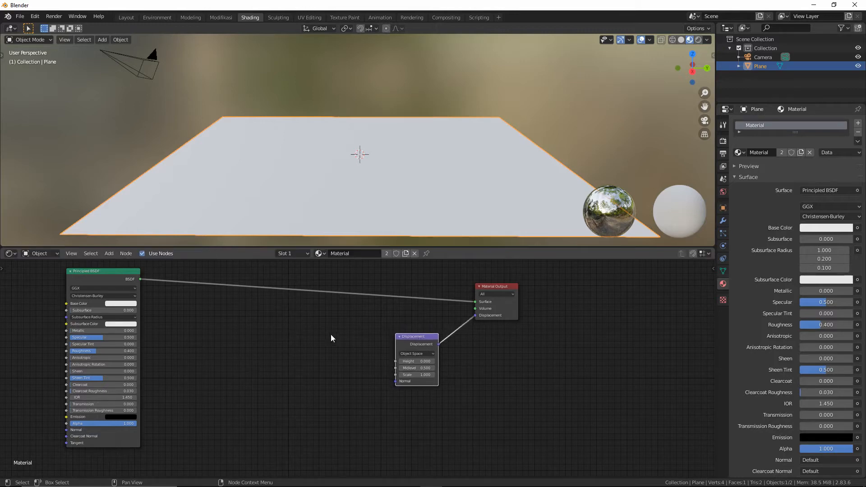
key("shift+a")
left_click(277, 312)
type("noi")
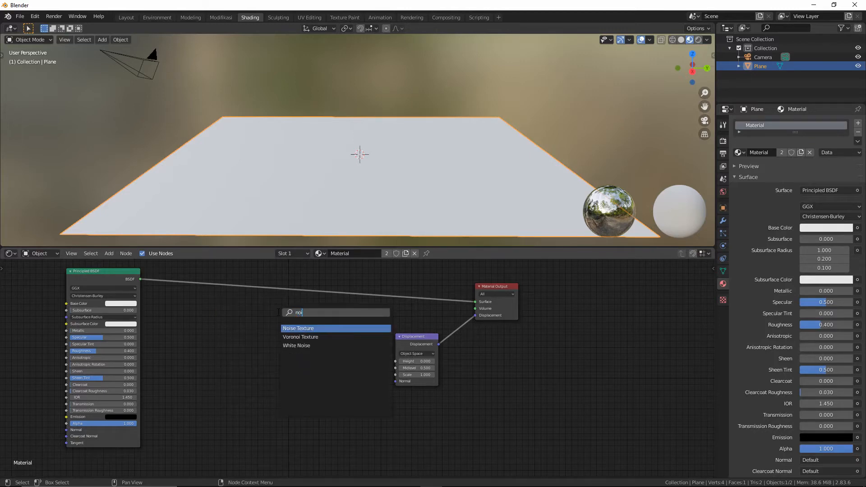
key("Return")
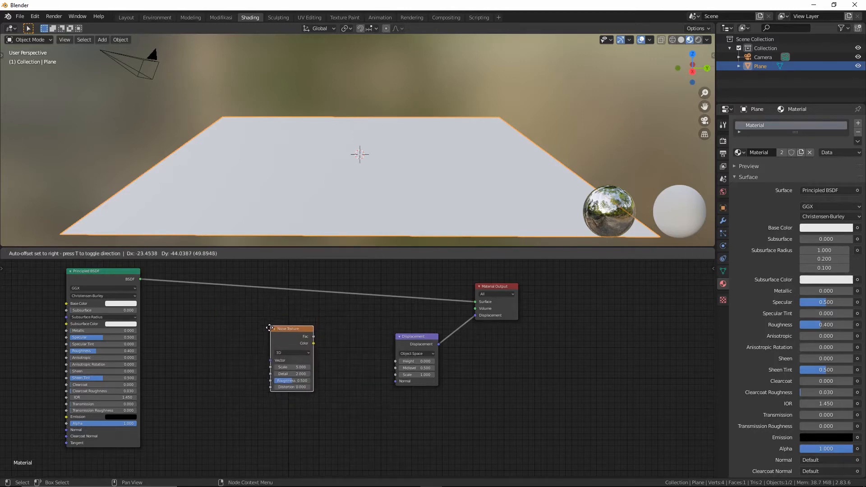
left_click(261, 344)
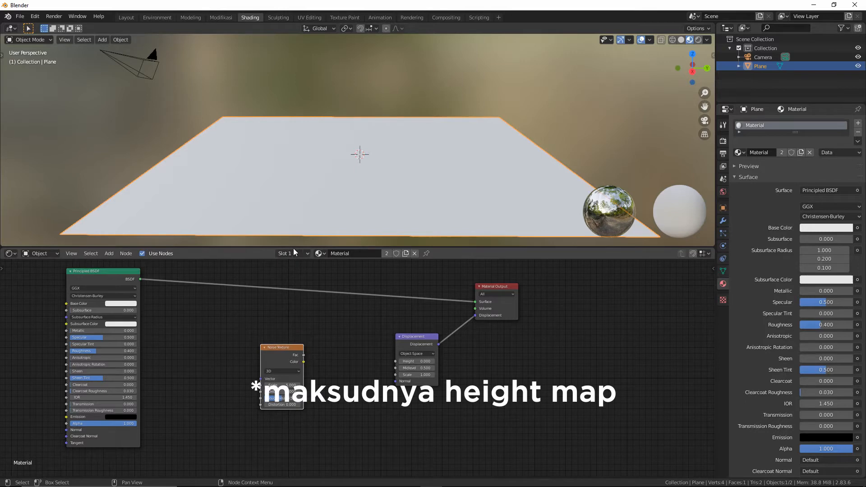
left_click_drag(293, 246, 293, 212)
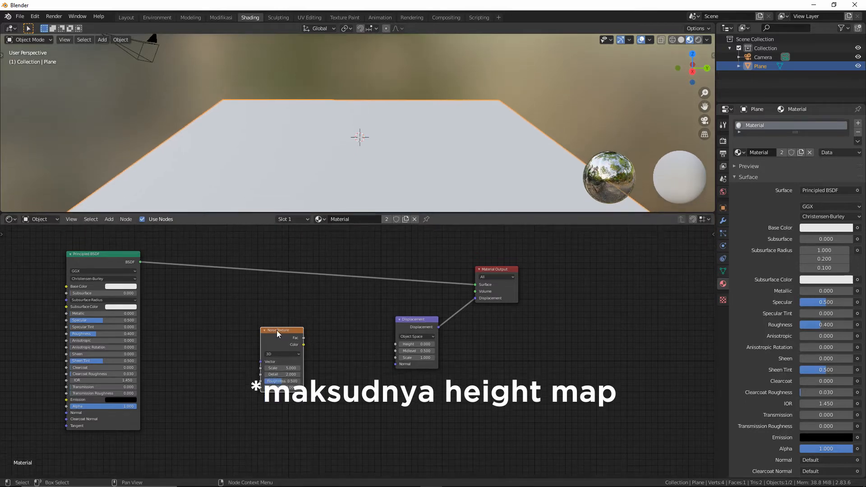
left_click_drag(278, 333, 260, 343)
Add a ColorRamp node and place it between the Noise Texture and Displacement nodes
key("shift+a")
left_click(298, 302)
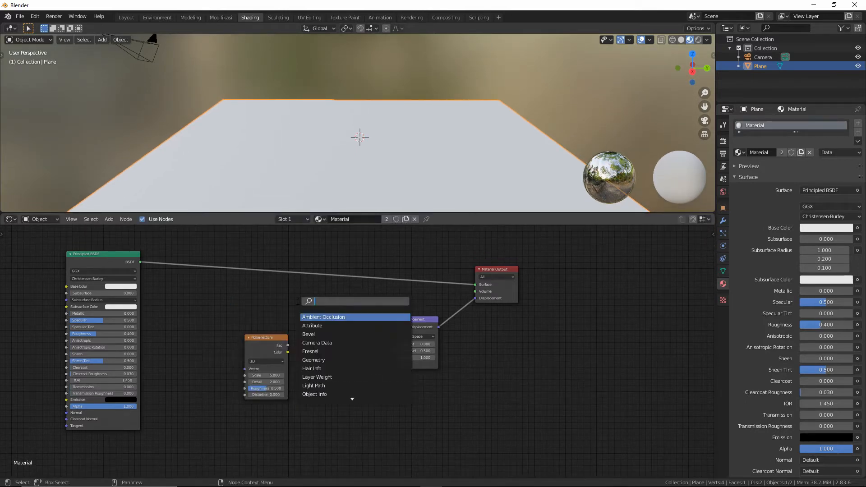
type("colo")
key("Down")
key("Return")
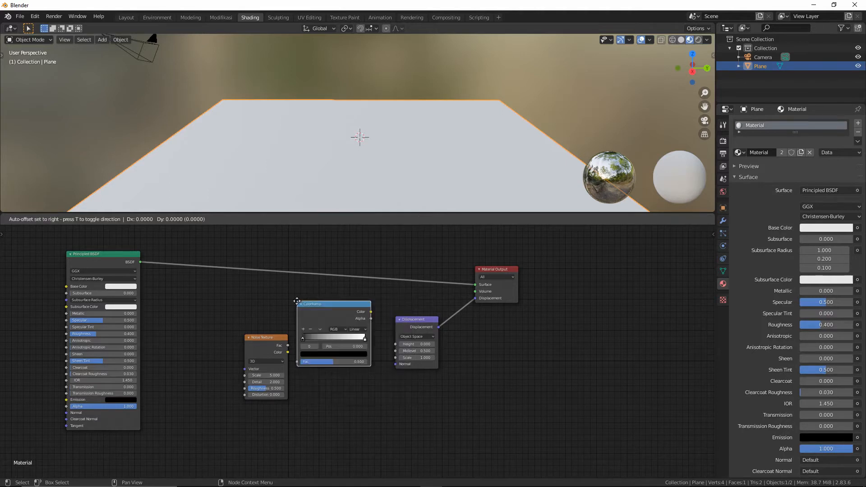
left_click(301, 324)
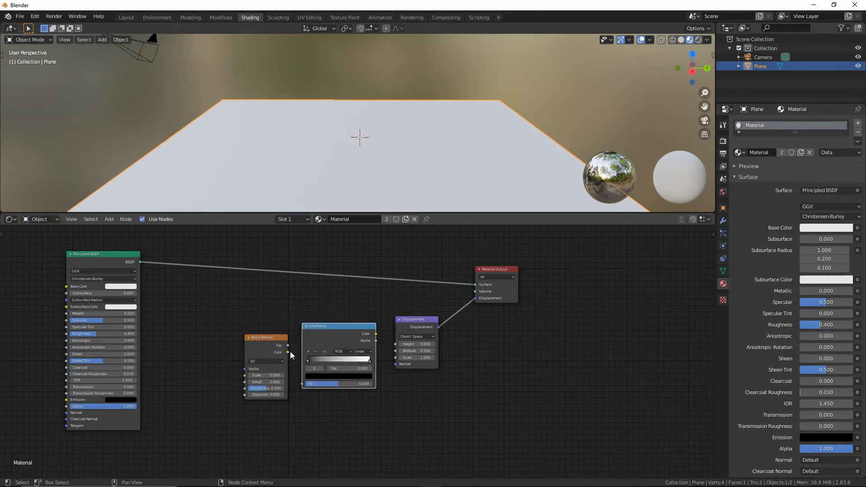
Connect the Noise Texture's Color output to the ColorRamp's Fac and the ColorRamp's Color output to the Displacement node's Height
left_click_drag(290, 351, 298, 343)
left_click_drag(299, 383, 300, 383)
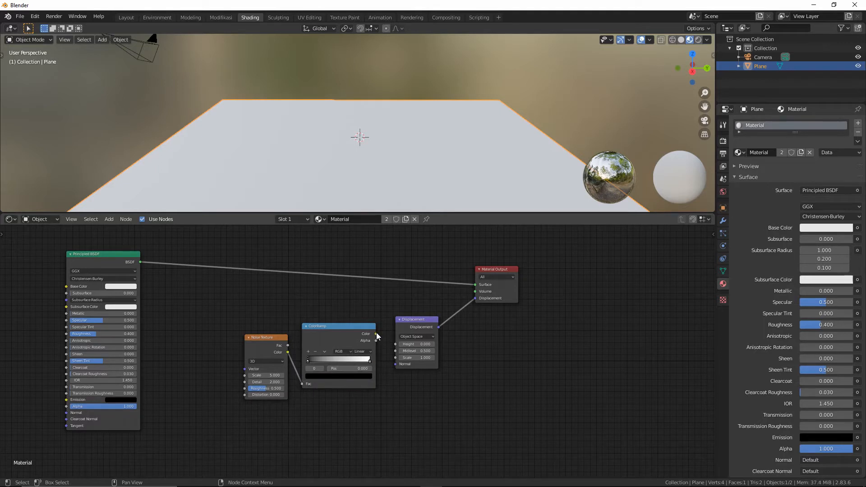
left_click_drag(377, 334, 380, 318)
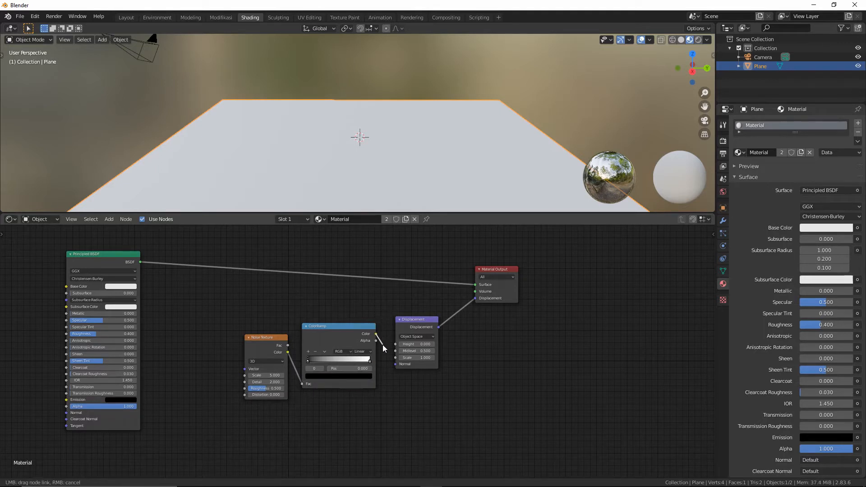
left_click_drag(394, 345, 395, 345)
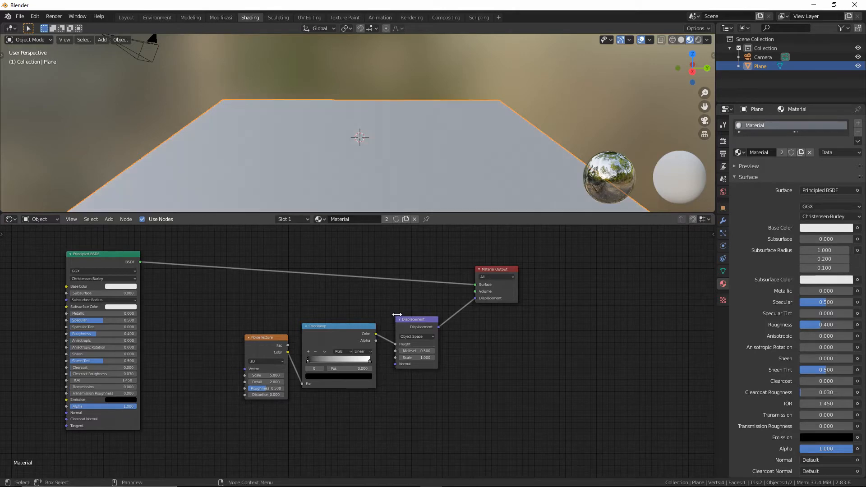
Move the Noise Texture, ColorRamp and Displacement nodes together closer to the Material Output node
left_click_drag(233, 321, 461, 387)
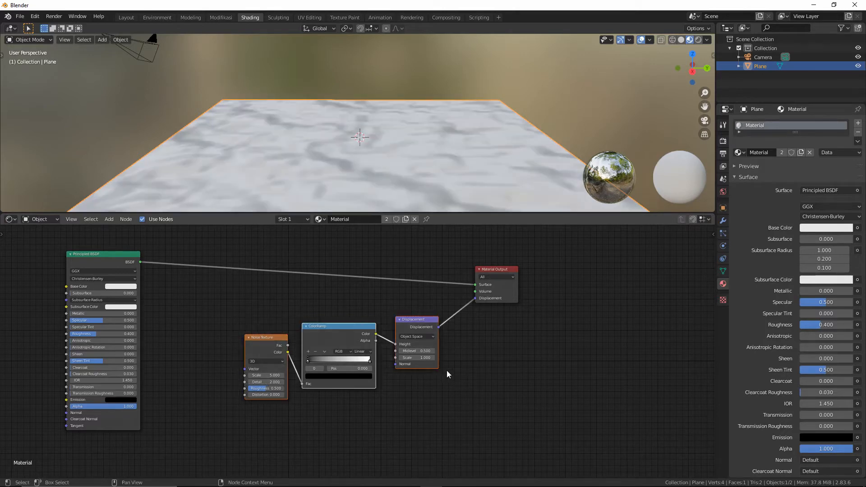
key("g")
left_click(464, 364)
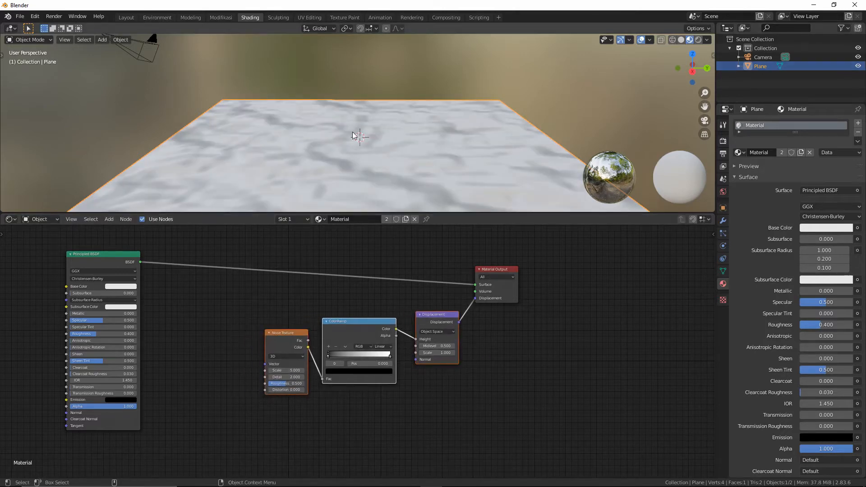
Switch the 3D viewport to rendered shading and inspect the noise effect on the plane from a lower angle
middle_click_drag(451, 127, 437, 118)
left_click(488, 92)
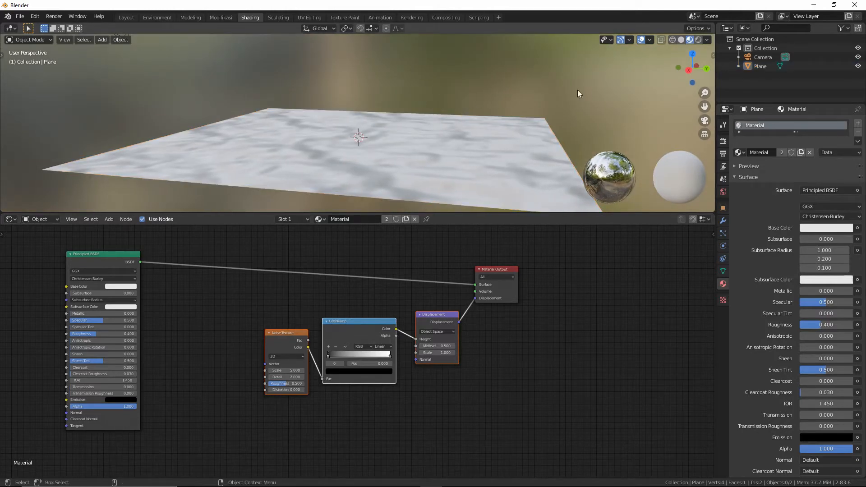
left_click(699, 39)
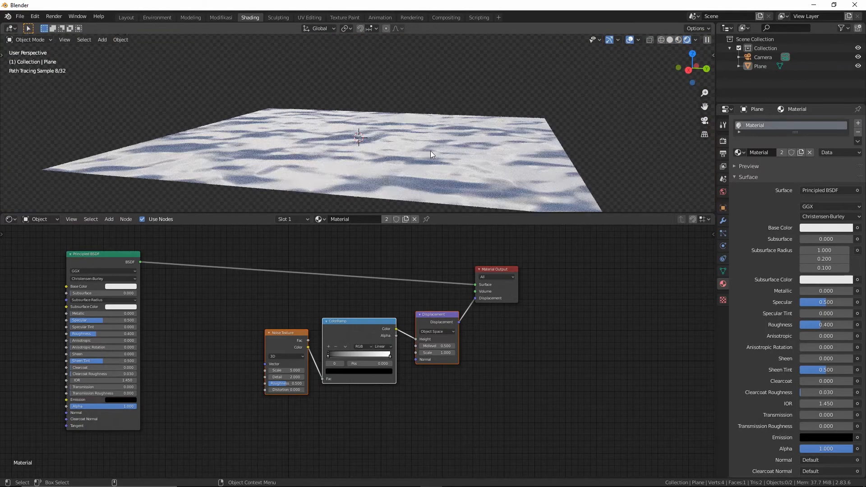
middle_click_drag(459, 139, 449, 144)
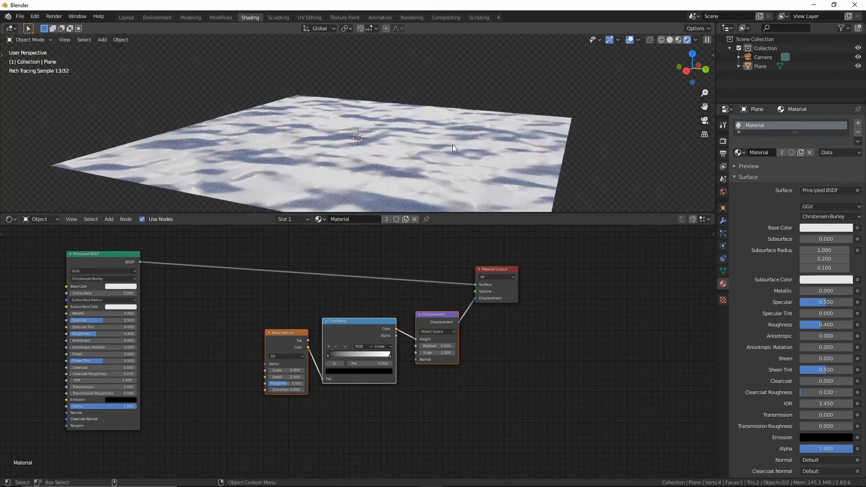
scroll(419, 156, "down", 2)
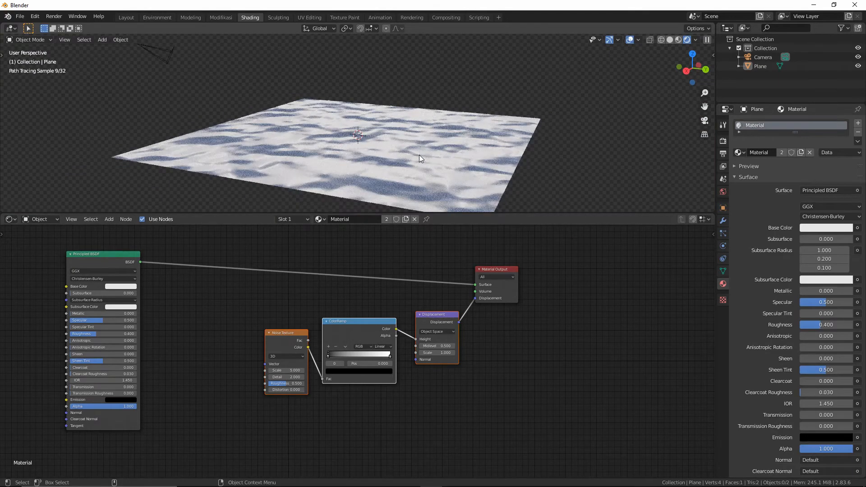
Add a Subdivision Surface modifier to the plane with Adaptive enabled and the subdivision type set to Simple
left_click(420, 156)
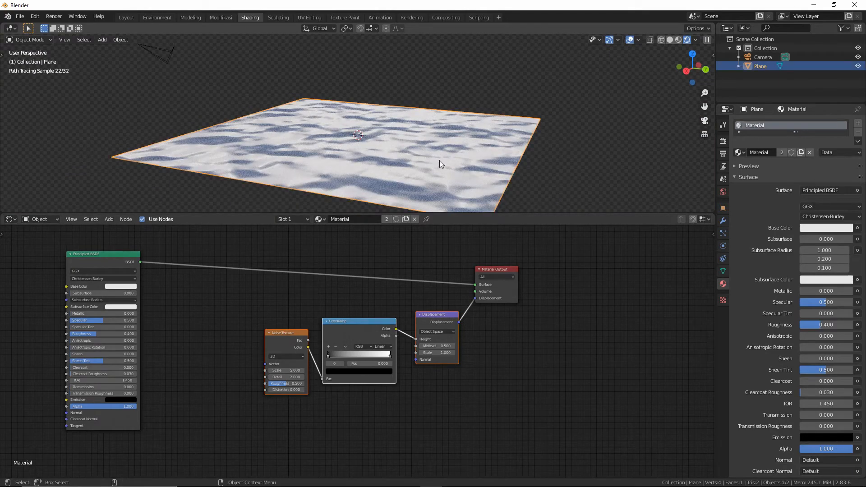
left_click(721, 221)
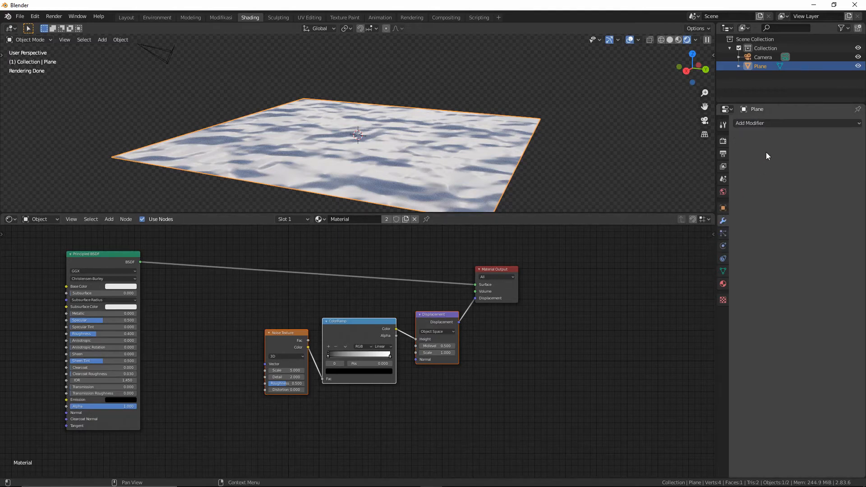
left_click(766, 123)
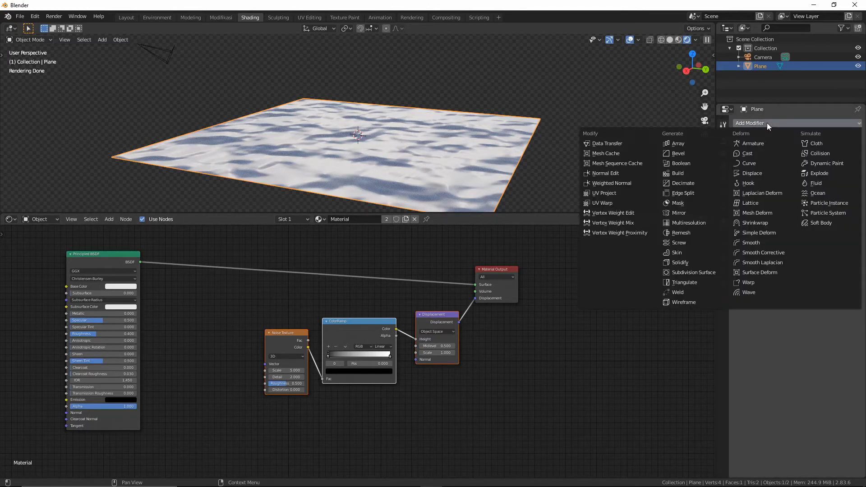
left_click(701, 271)
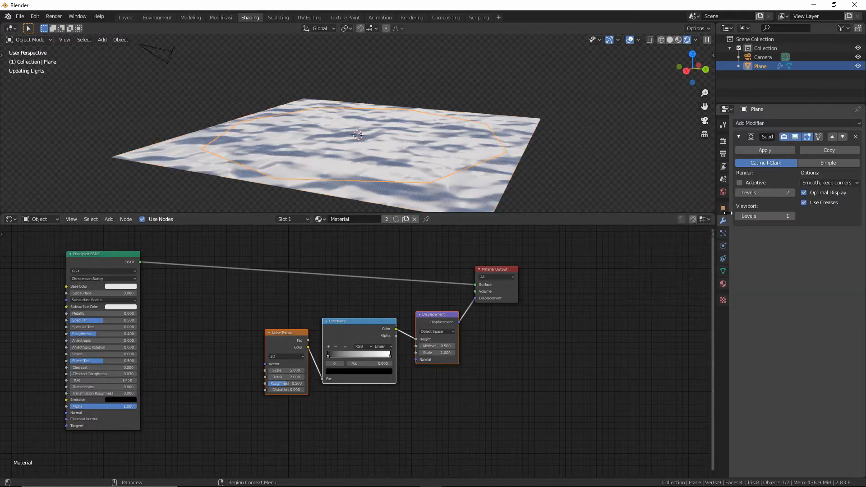
left_click(738, 183)
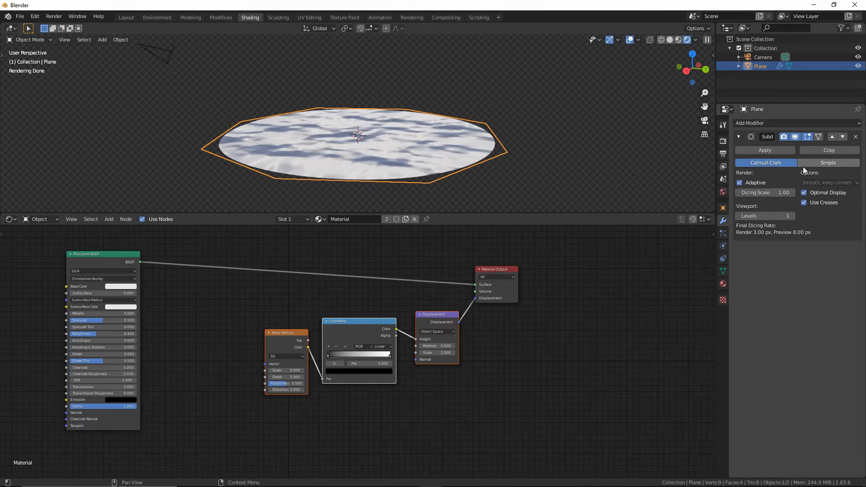
left_click(830, 163)
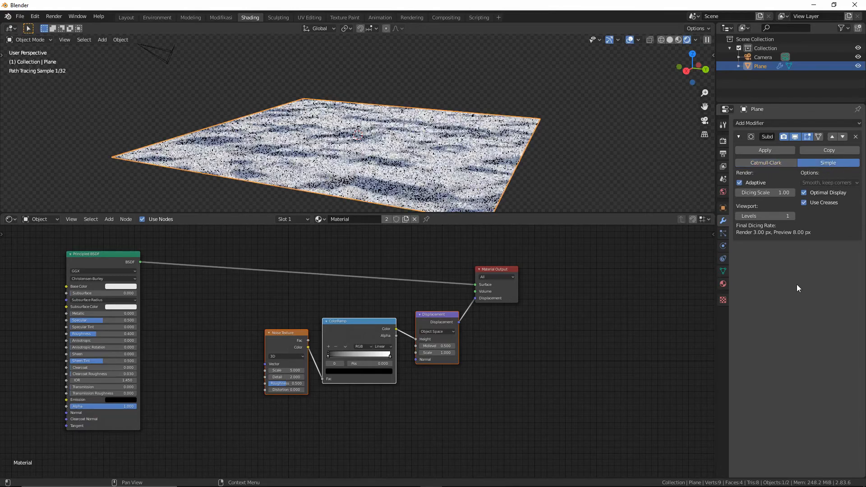
Try 3 viewport levels on the plane's Subdivision Surface modifier, and settle on 2
left_click(762, 217)
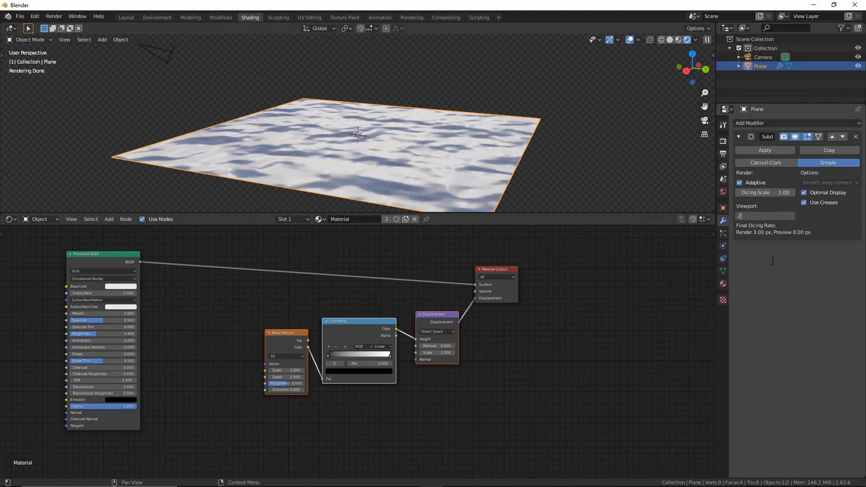
type("2")
key("BackSpace")
type("3")
key("Return")
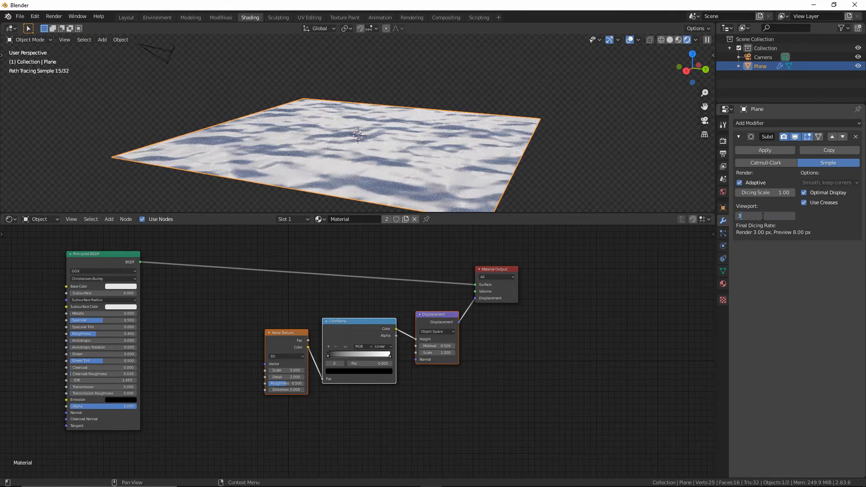
left_click(772, 217)
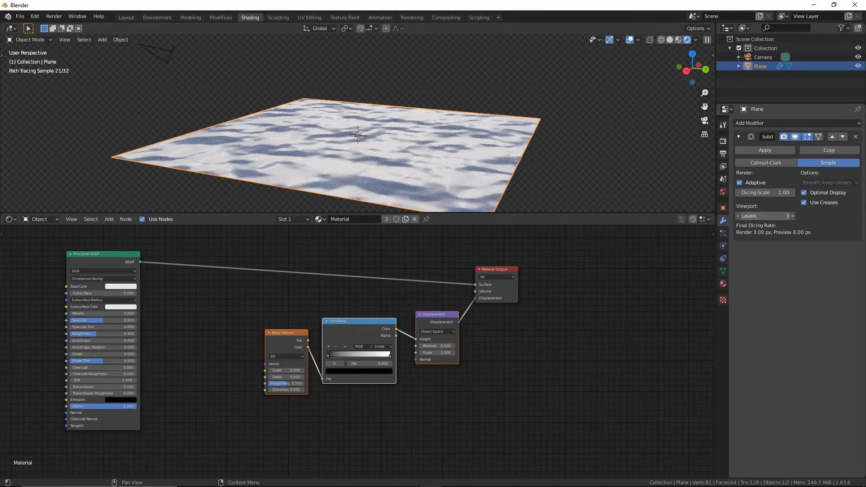
type("2")
key("Return")
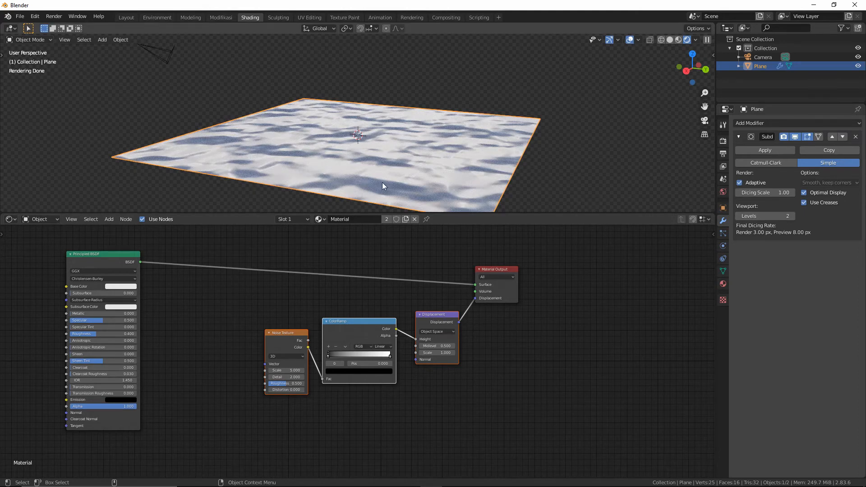
Set the displacement method in the plane's material surface settings to Displacement and Bump
scroll(478, 173, "down", 1)
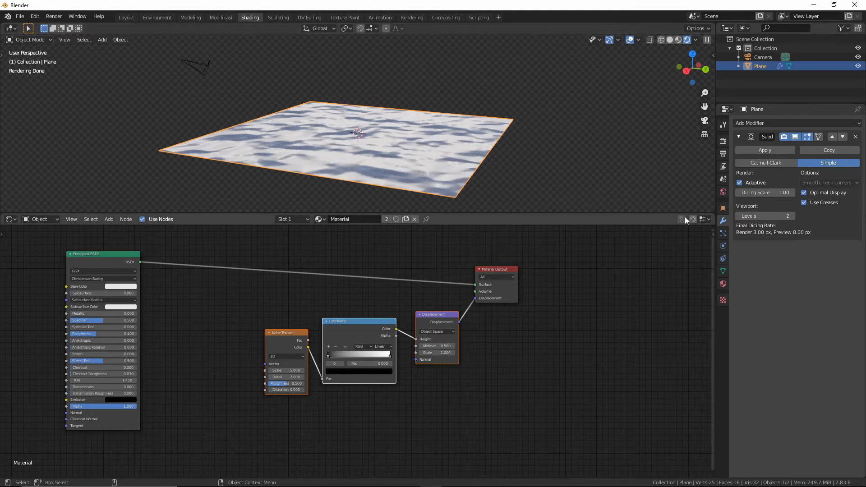
left_click(722, 284)
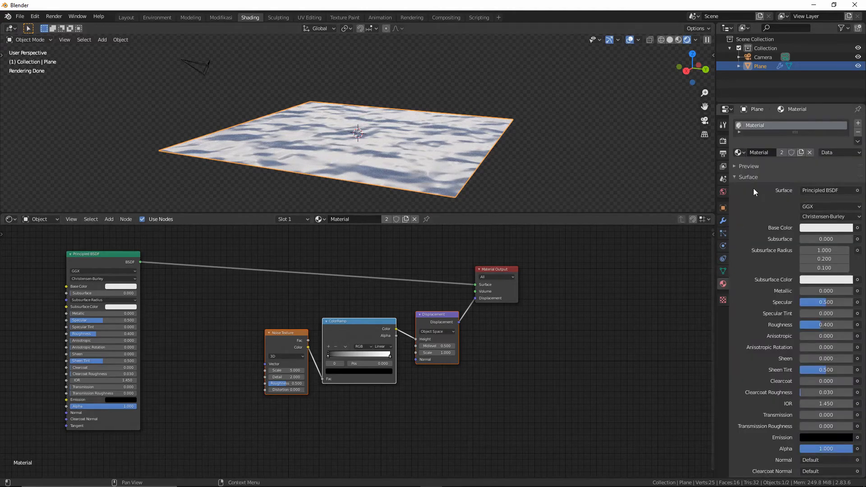
scroll(753, 189, "down", 4)
scroll(753, 188, "down", 4)
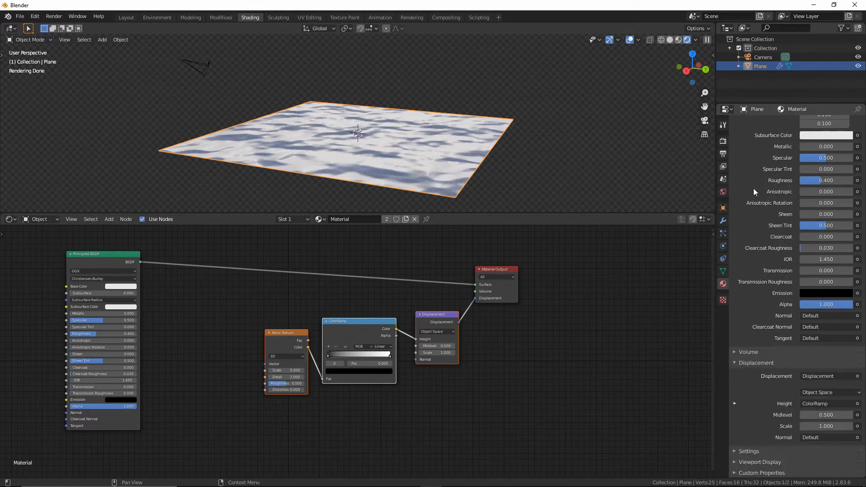
scroll(751, 311, "up", 10)
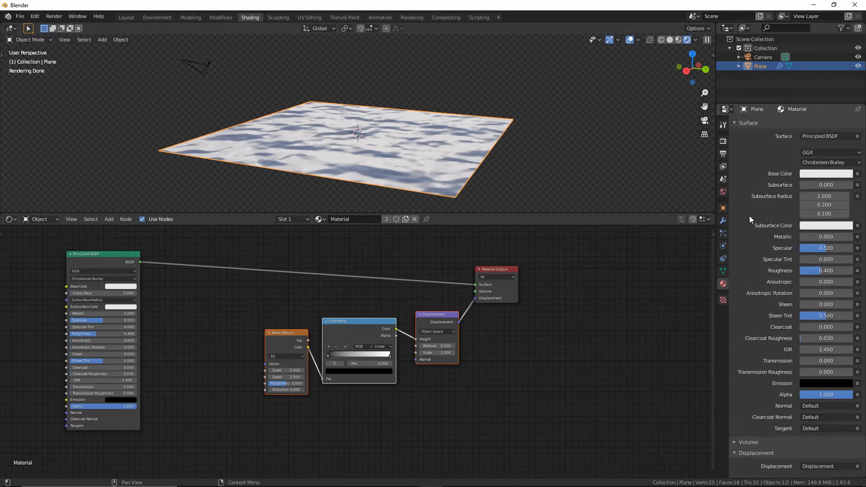
left_click(745, 151)
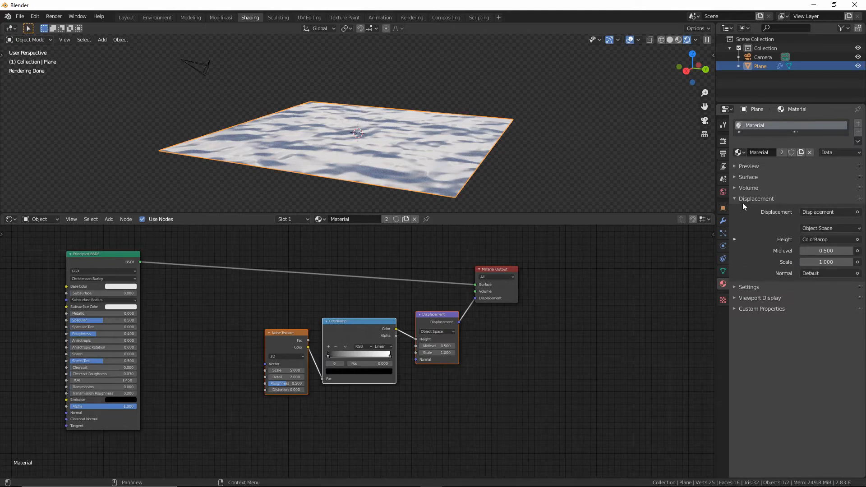
left_click(744, 287)
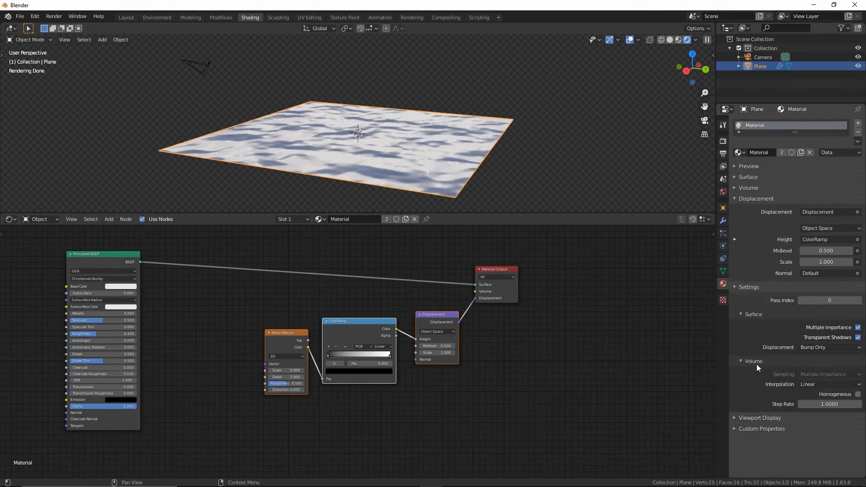
left_click(798, 349)
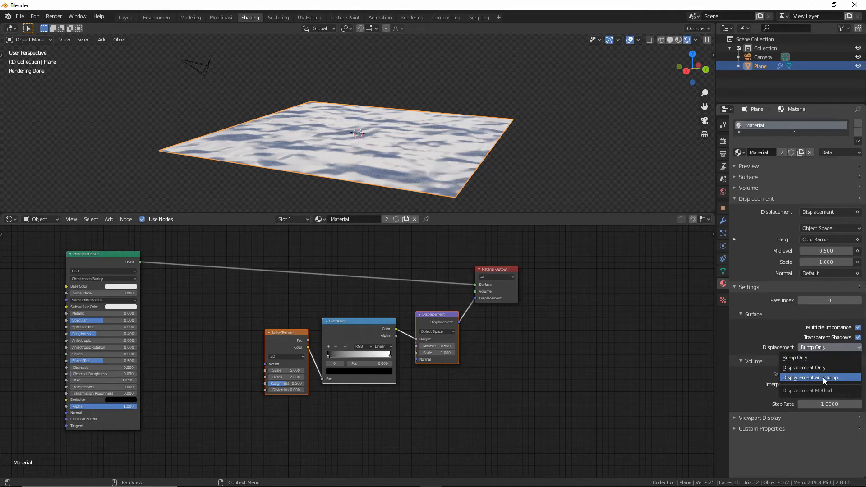
left_click(807, 377)
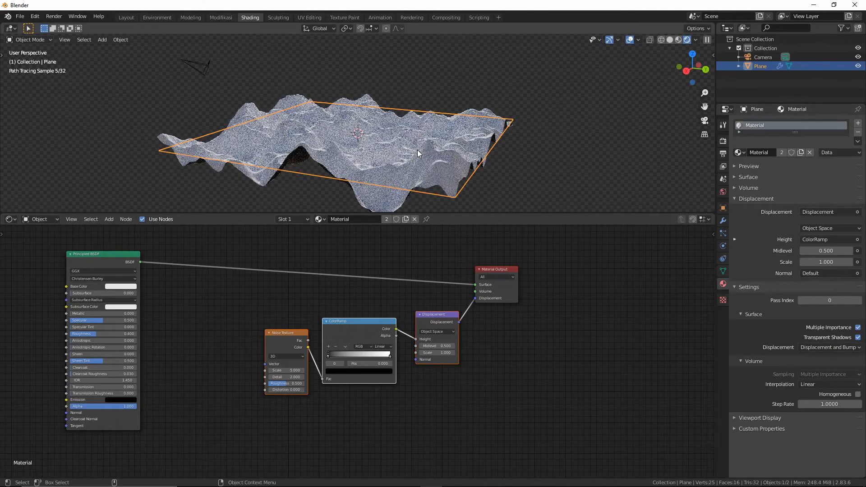
Deselect the plane and rearrange the shader nodes, moving the Principled BSDF farther from the Noise Texture, ColorRamp and Displacement group
left_click(514, 98)
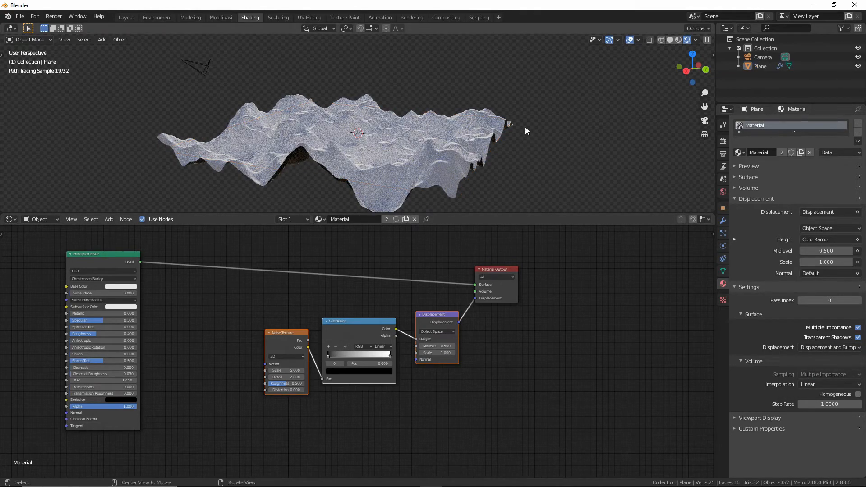
middle_click_drag(525, 127, 548, 107)
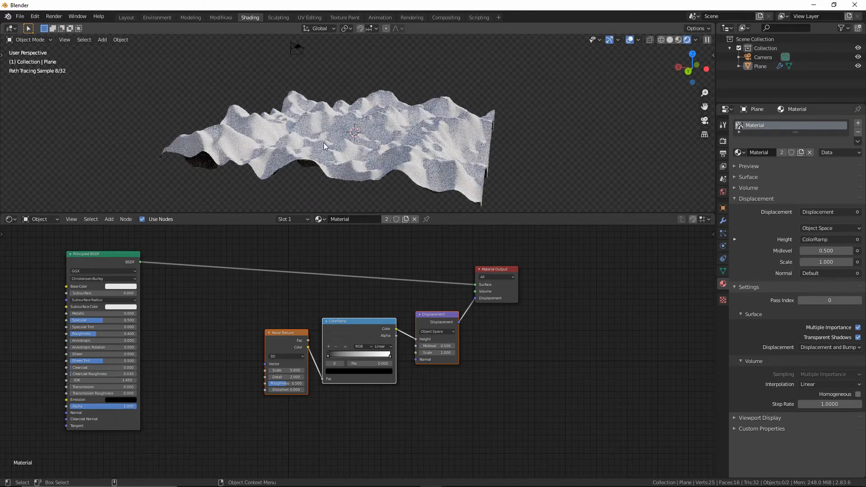
mouse_move(331, 139)
middle_mouse_down()
mouse_move(324, 145)
mouse_move(336, 135)
middle_mouse_up()
left_click_drag(118, 262, 81, 252)
left_click(194, 294)
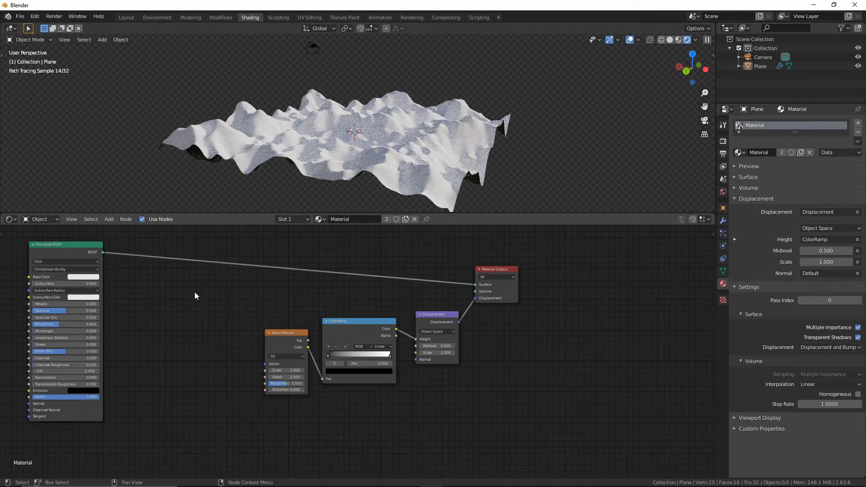
middle_click_drag(282, 301, 279, 266)
left_click_drag(246, 277, 437, 356)
key("g")
left_click(416, 358)
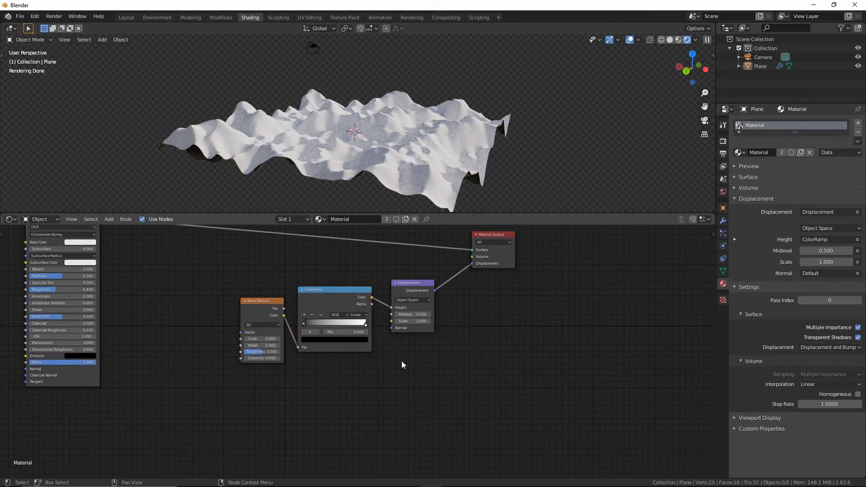
Set the Noise Texture's scale to 3
scroll(367, 349, "up", 2)
left_click(237, 336)
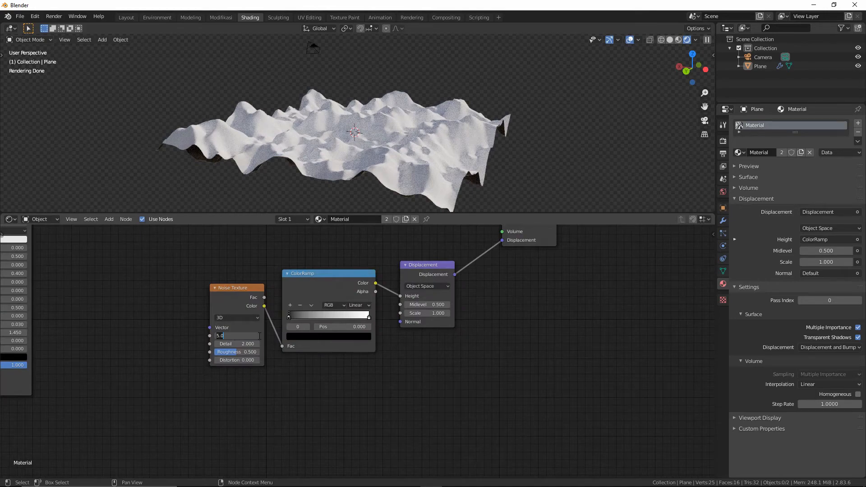
type("3")
key("Return")
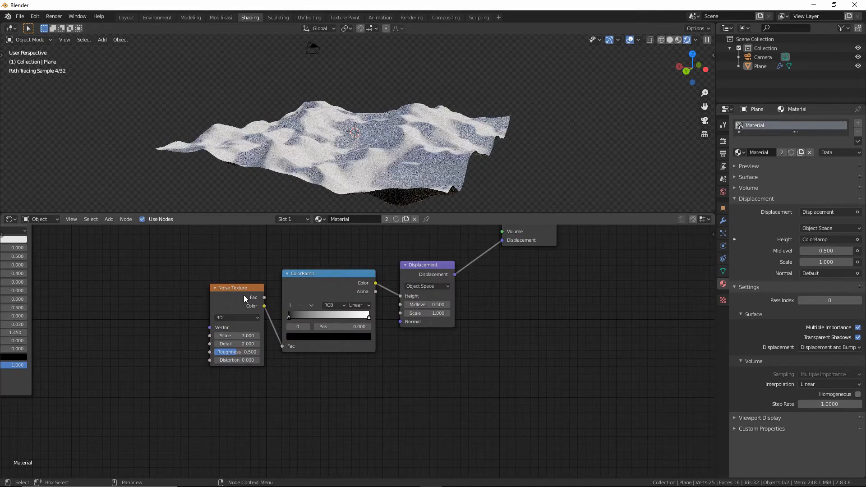
Set the Noise Texture's detail to 12 and inspect the rougher terrain
left_click_drag(242, 297, 223, 300)
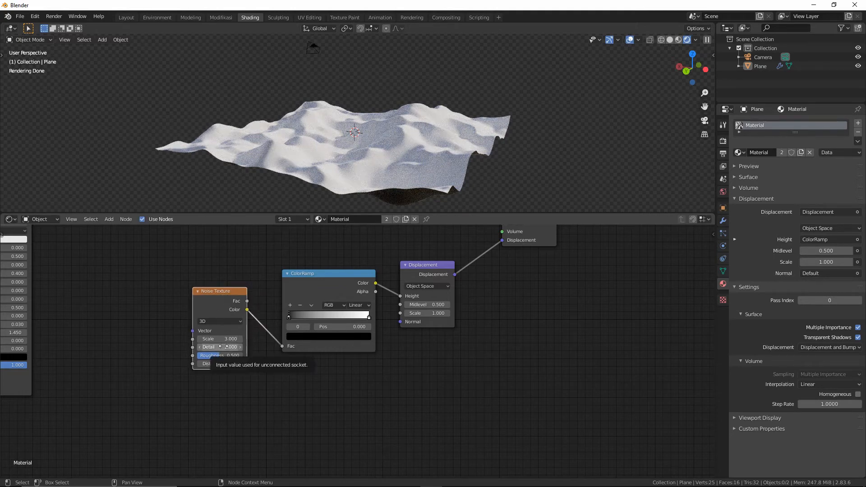
left_click(224, 347)
type("2.0")
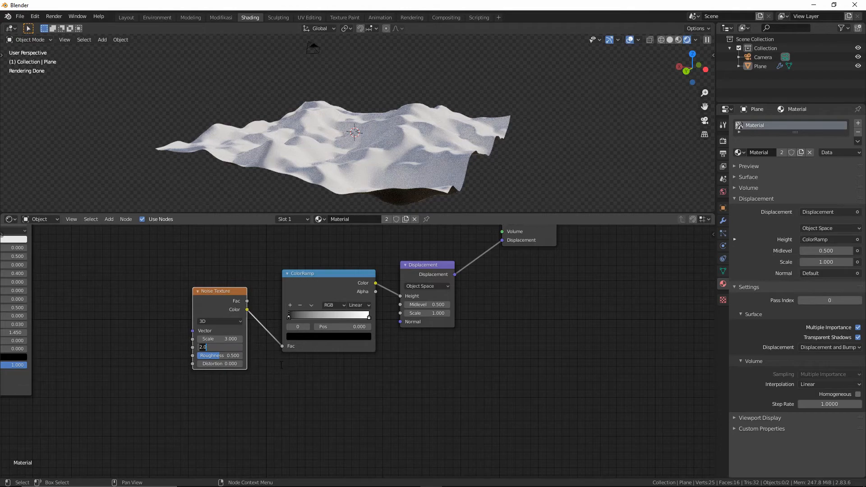
key("Return")
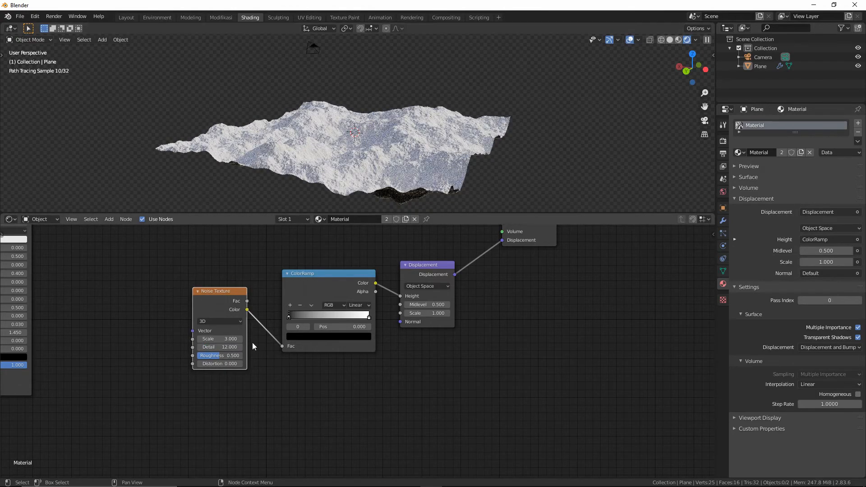
left_click_drag(222, 349, 236, 349)
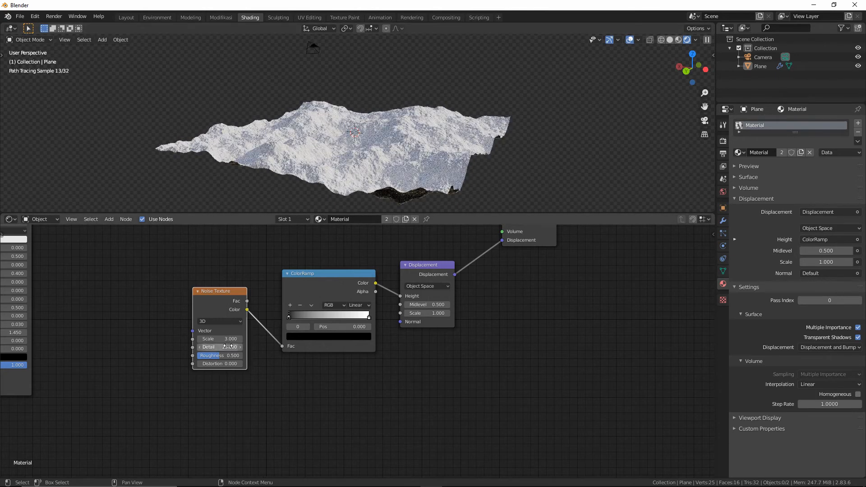
left_click(241, 347)
type("12")
key("Return")
middle_click_drag(465, 155, 452, 149)
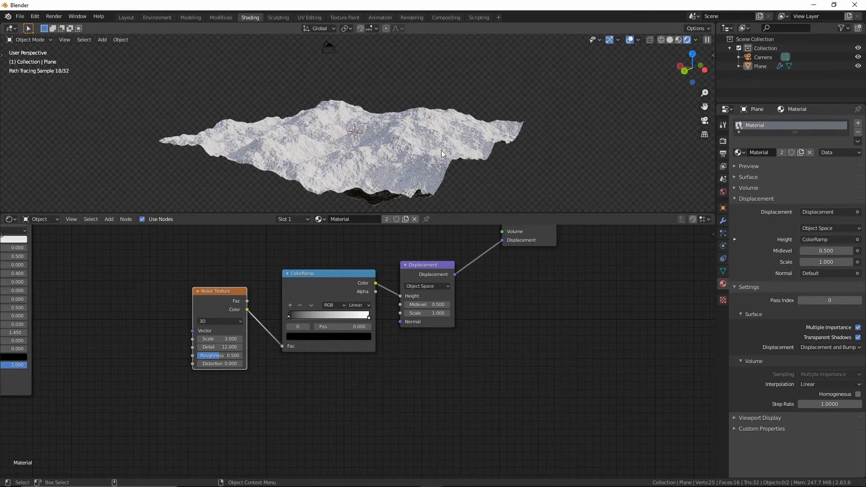
Space out the Noise Texture, ColorRamp and Displacement nodes in the shader editor
left_click_drag(208, 307, 188, 314)
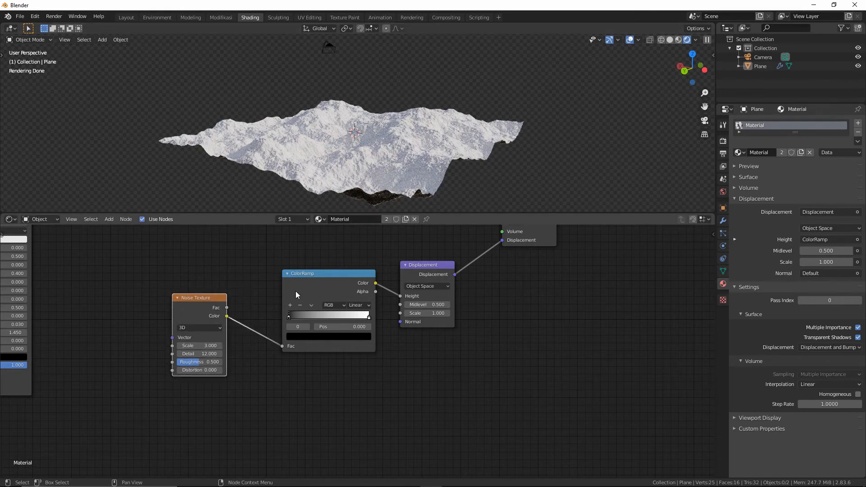
left_click_drag(316, 288, 309, 294)
left_click_drag(440, 271, 455, 275)
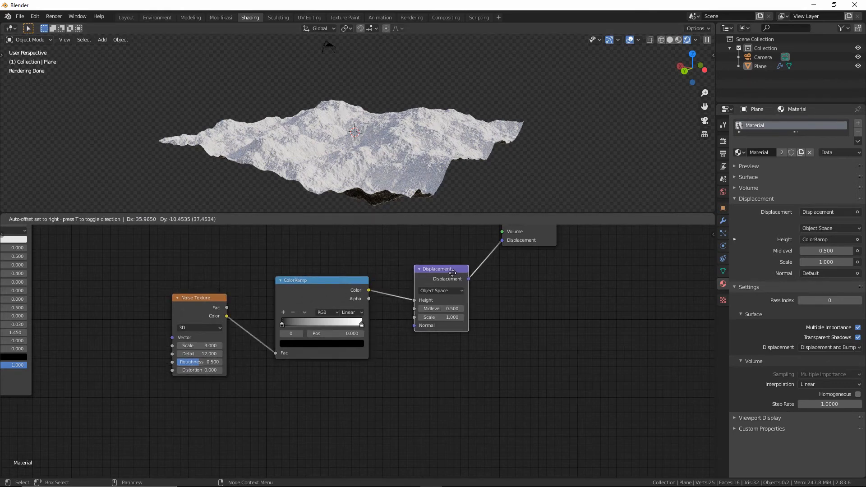
middle_click_drag(386, 269, 403, 262)
left_click_drag(226, 299, 227, 295)
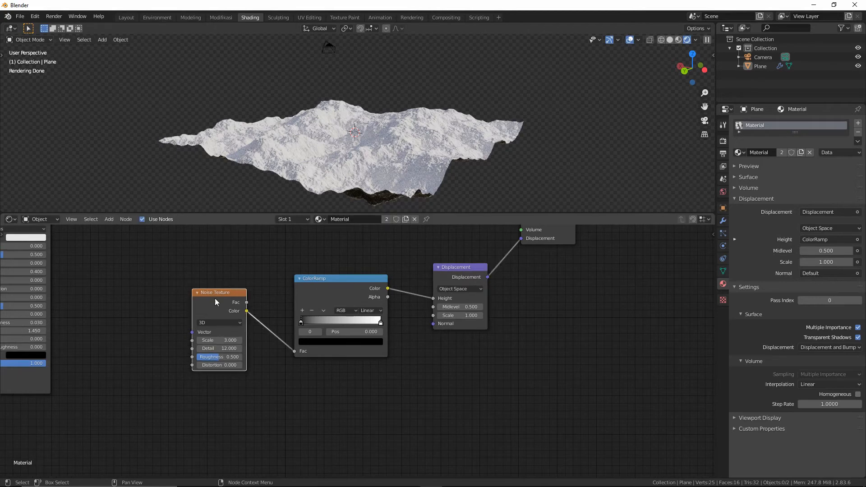
Add two stops to the ColorRamp between black and white, placing the first added one at position 0.373
left_click(303, 311)
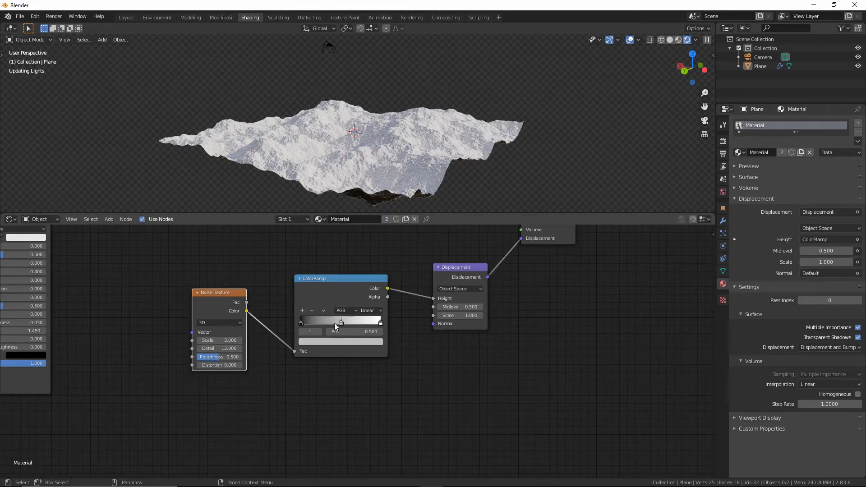
mouse_move(337, 324)
left_mouse_down()
mouse_move(307, 321)
mouse_move(345, 323)
mouse_move(330, 323)
left_mouse_up()
left_click(302, 310)
left_click(333, 339)
left_click(336, 341)
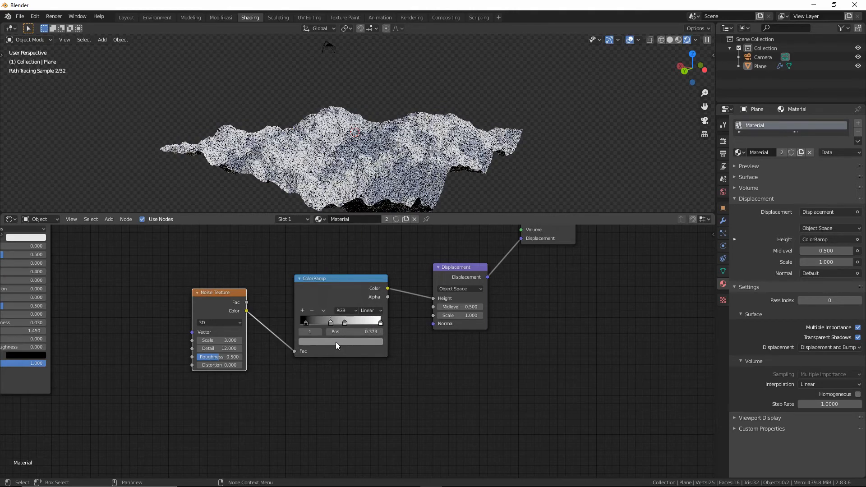
Darken the ColorRamp stop at position 0.373, and move the next stop to 0.627 with a lighter grey
left_click(336, 342)
left_click(366, 265)
left_click(394, 307)
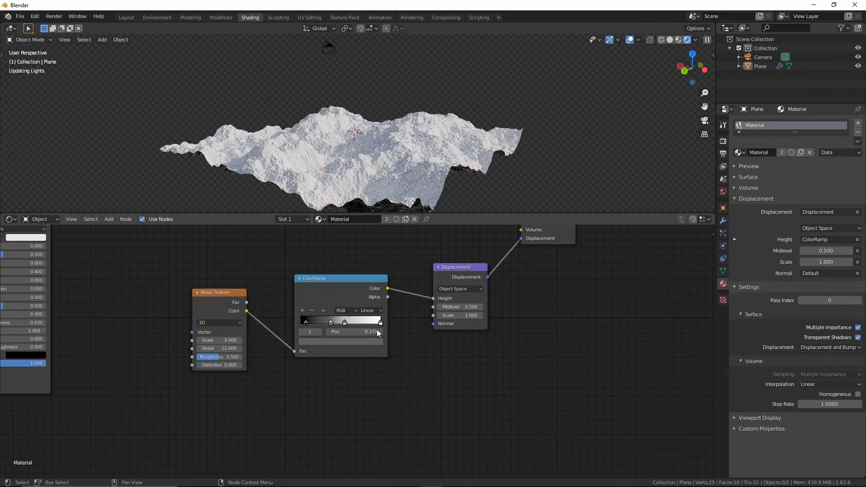
left_click(356, 342)
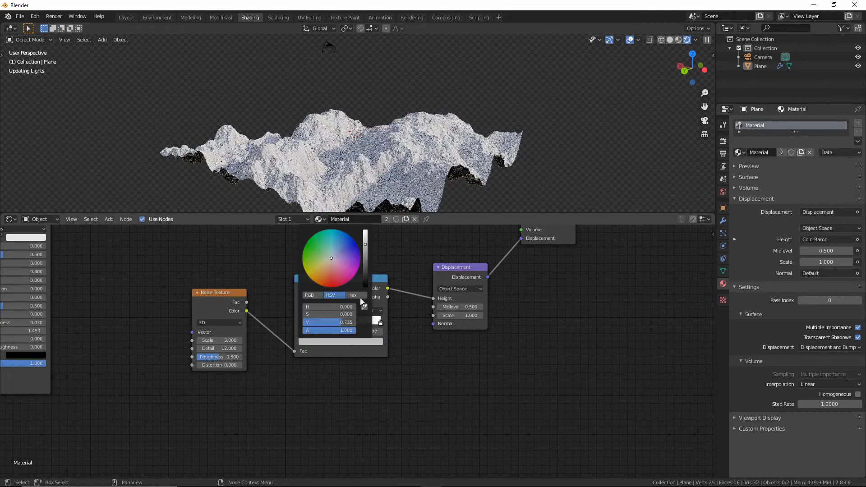
left_click(365, 242)
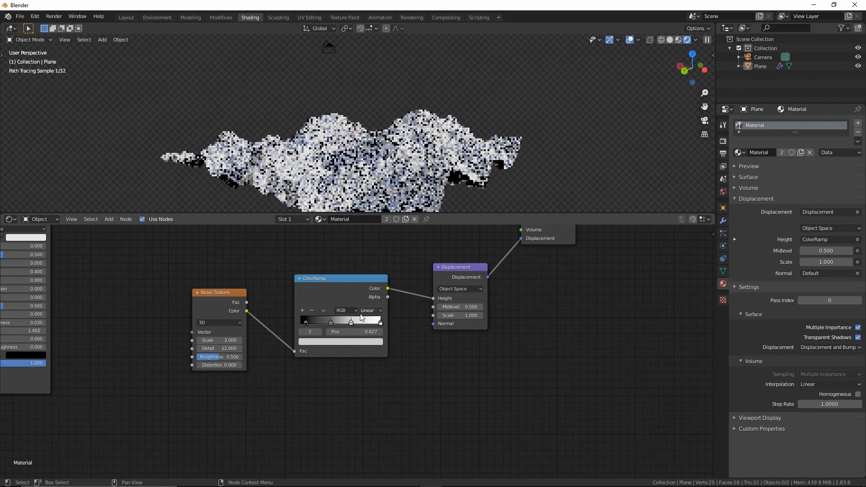
left_click_drag(365, 278, 365, 274)
Set the Displacement node's midlevel to 0.400 and shift the ColorRamp node slightly away from it
left_click(439, 307)
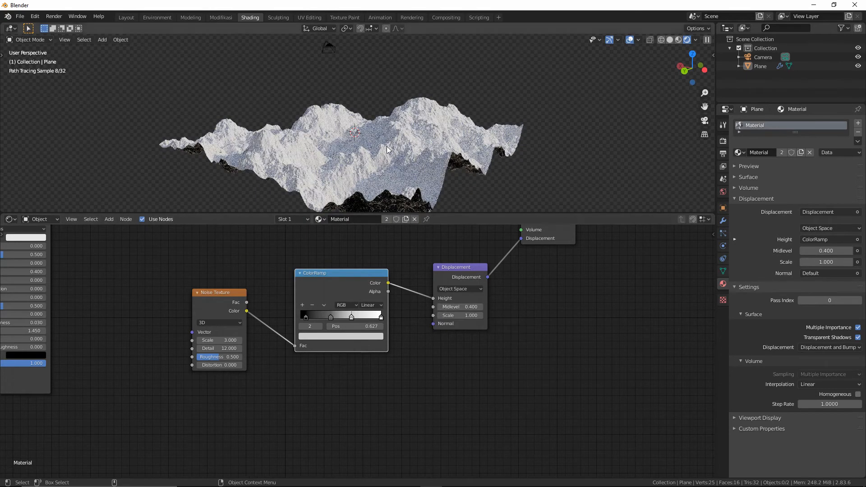
middle_click_drag(391, 146, 413, 153)
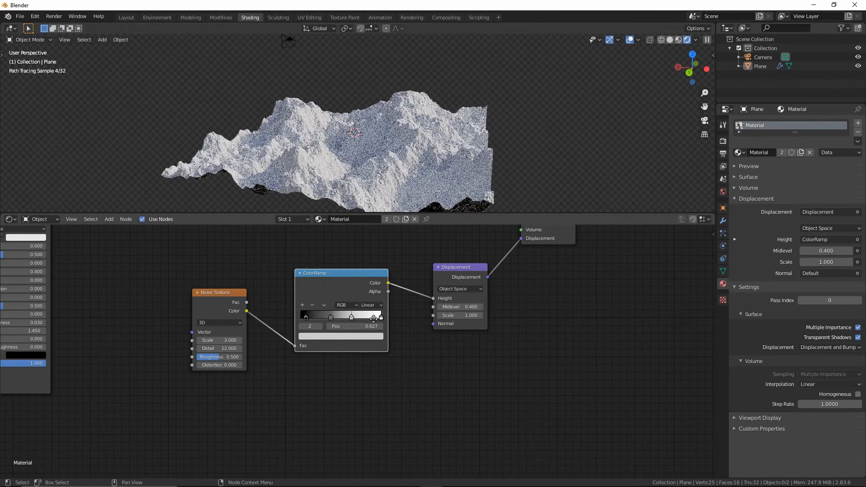
left_click_drag(373, 319, 376, 319)
left_click_drag(376, 319, 384, 319)
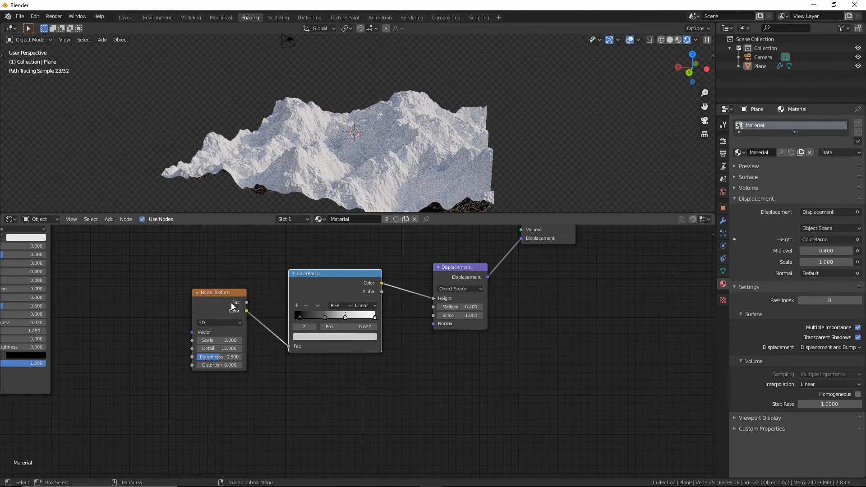
Add Texture Coordinate and Mapping nodes to the Noise Texture's vector input, and move the Principled BSDF clear of them
left_click(230, 302)
middle_click_drag(282, 256, 311, 250)
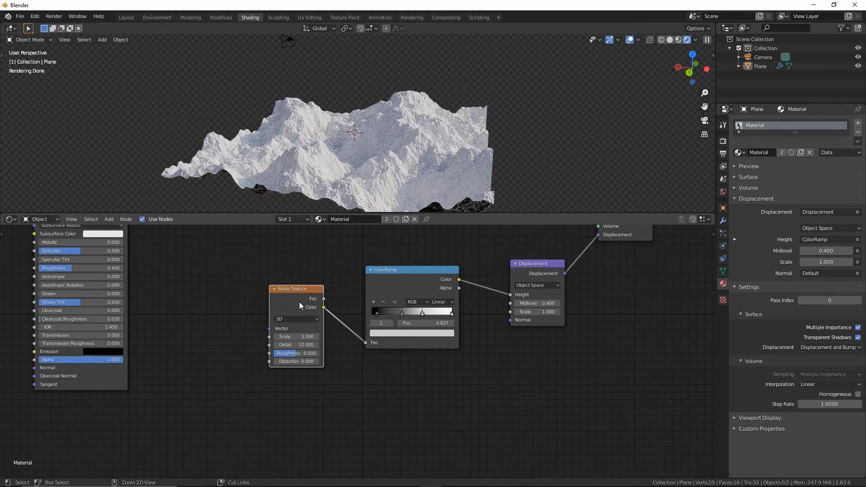
key("ctrl+t")
middle_click_drag(269, 265, 335, 271)
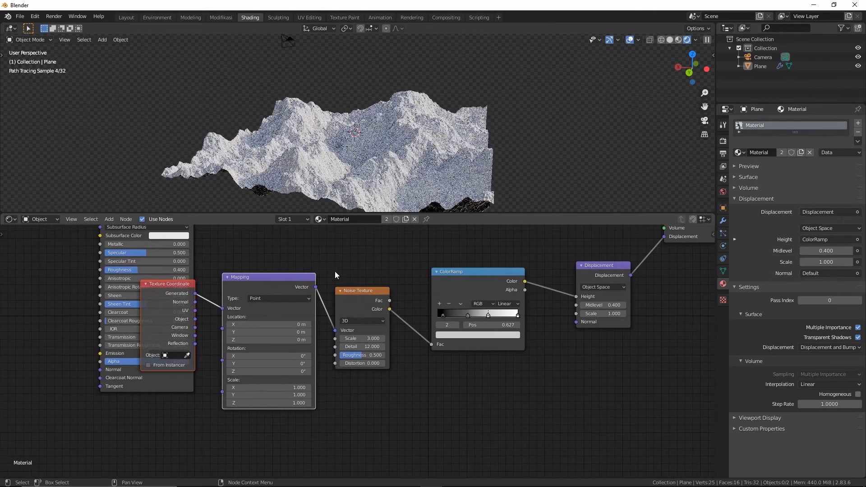
scroll(334, 271, "down", 1)
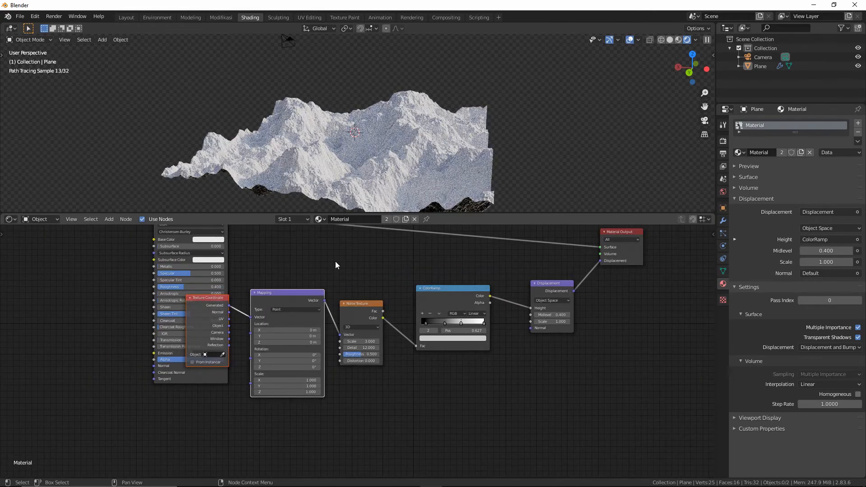
scroll(335, 261, "down", 1)
middle_click_drag(335, 261, 322, 314)
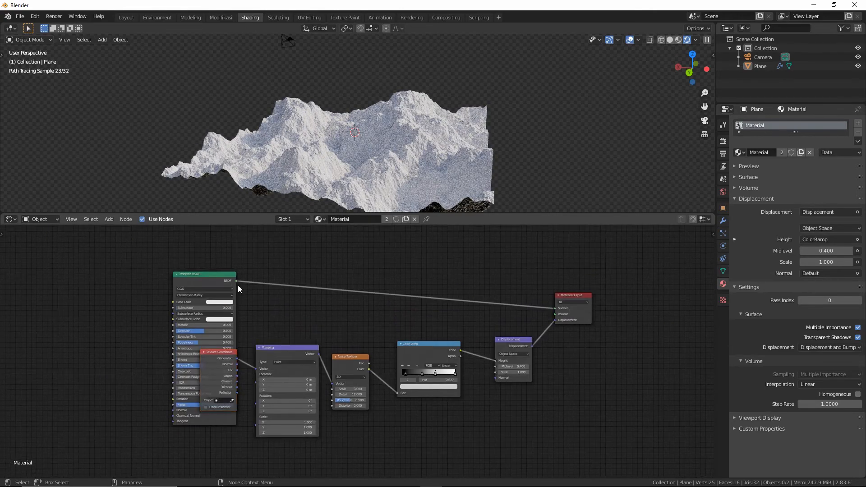
left_click(230, 275)
left_click_drag(252, 246, 339, 430)
Search the add-on preferences for "node" and check that Node Wrangler is enabled
left_click(20, 16)
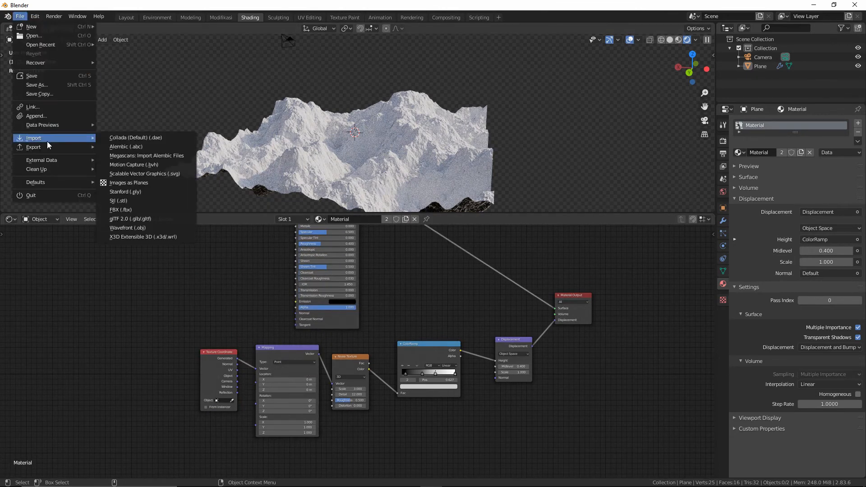
mouse_move(36, 17)
left_click(61, 146)
left_click(262, 63)
type("node")
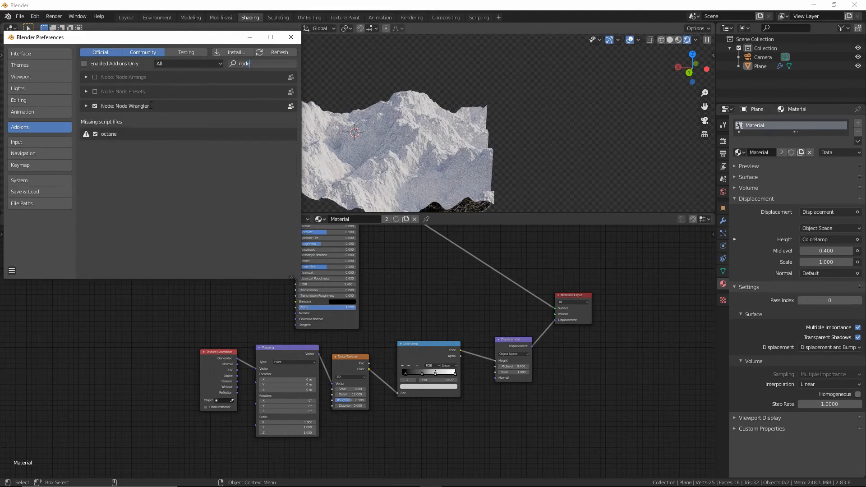
left_click(95, 106)
left_click(291, 37)
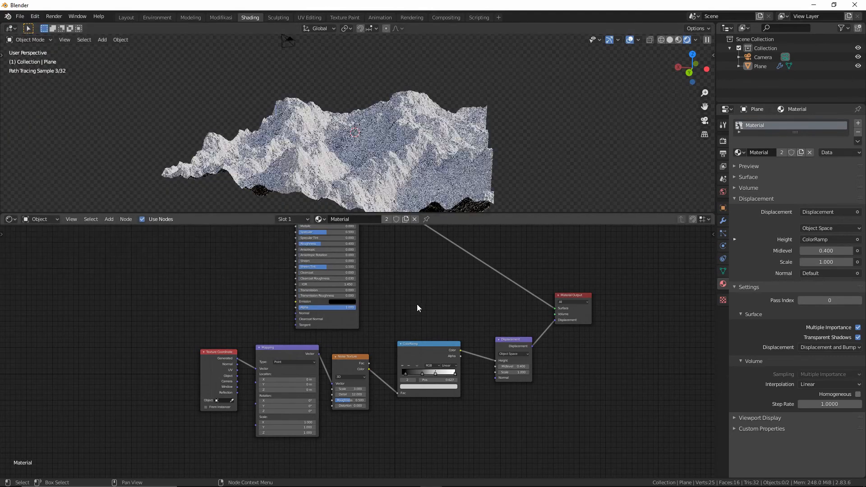
Move the ColorRamp's light grey stop to position 0.545 and change the interpolation to B-Spline
middle_click_drag(402, 345, 319, 336)
scroll(252, 377, "up", 4)
middle_click_drag(225, 385, 179, 388)
mouse_move(328, 367)
left_mouse_down()
mouse_move(312, 367)
mouse_move(340, 367)
left_mouse_up()
left_click(361, 356)
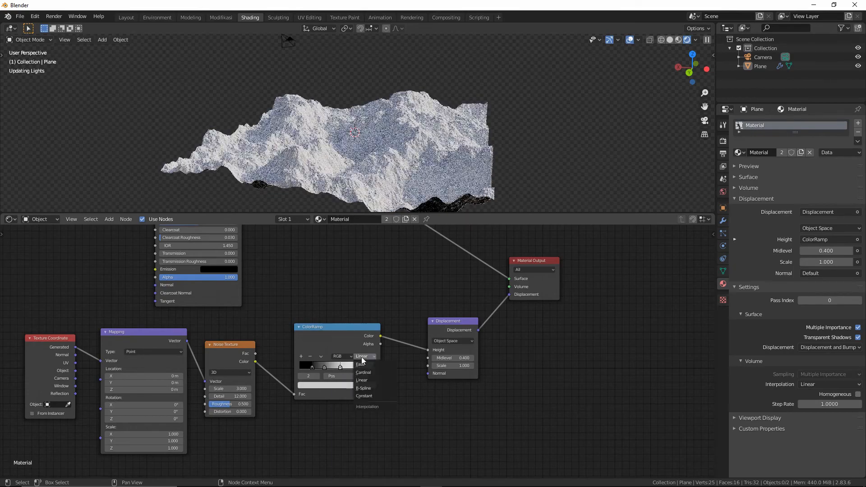
left_click(369, 388)
middle_click_drag(361, 169, 374, 148)
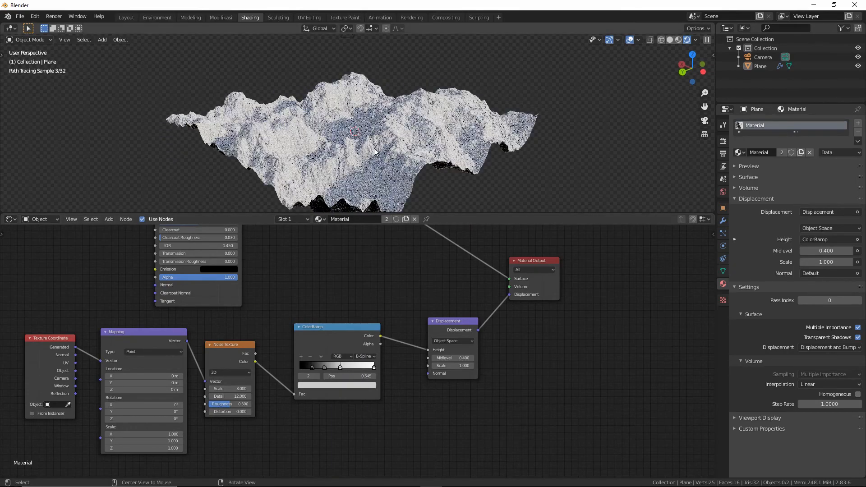
Set the Displacement scale to 1.100 and the Mapping location to 0.2 m in Y and 0.4 m in Z
left_click(471, 366)
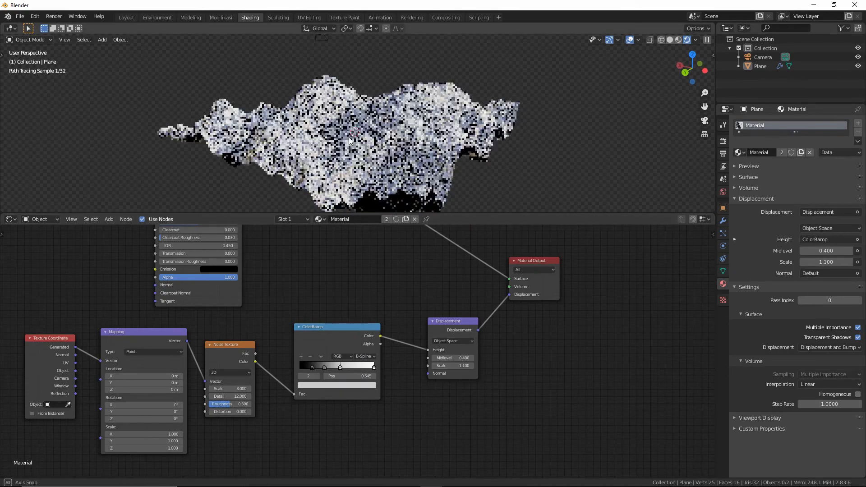
left_click(180, 390)
left_click(180, 389)
left_click(180, 389)
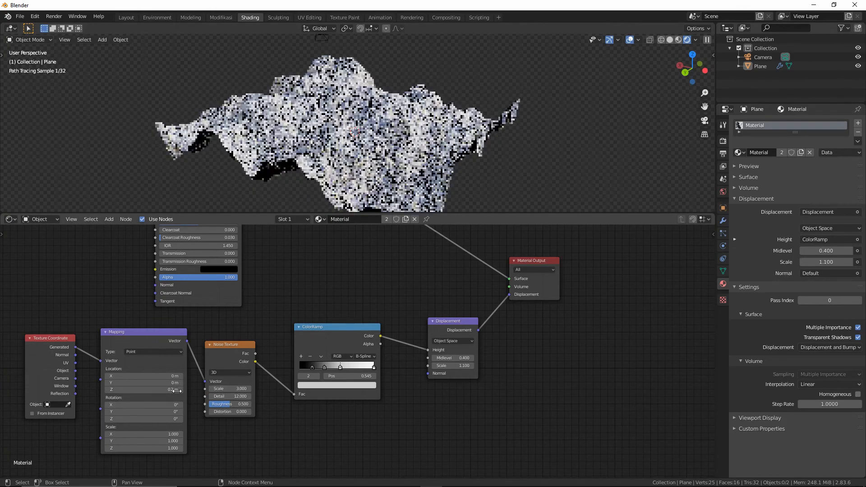
middle_click_drag(354, 135, 385, 132)
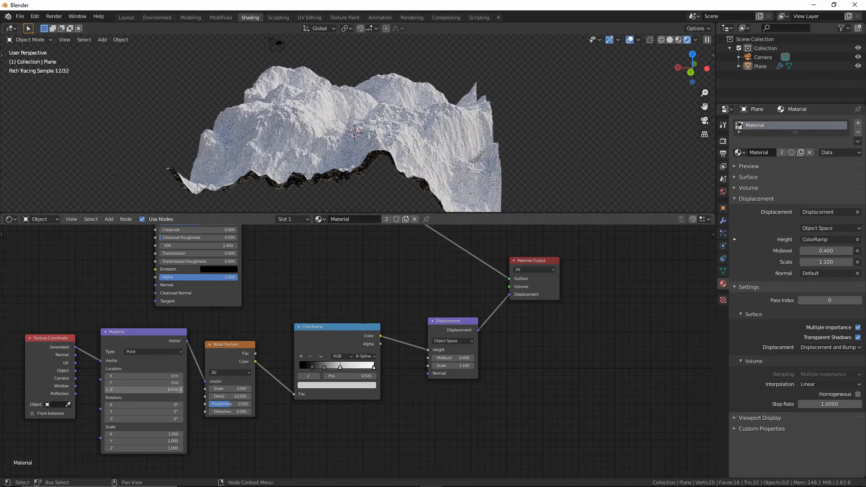
left_click(181, 389)
left_click(182, 382)
left_click(182, 382)
Move the ColorRamp's light grey stop to position 0.618 and set the Displacement midlevel to 0.100
left_click_drag(232, 344, 246, 337)
mouse_move(341, 368)
left_mouse_down()
mouse_move(369, 367)
mouse_move(306, 368)
mouse_move(346, 368)
left_mouse_up()
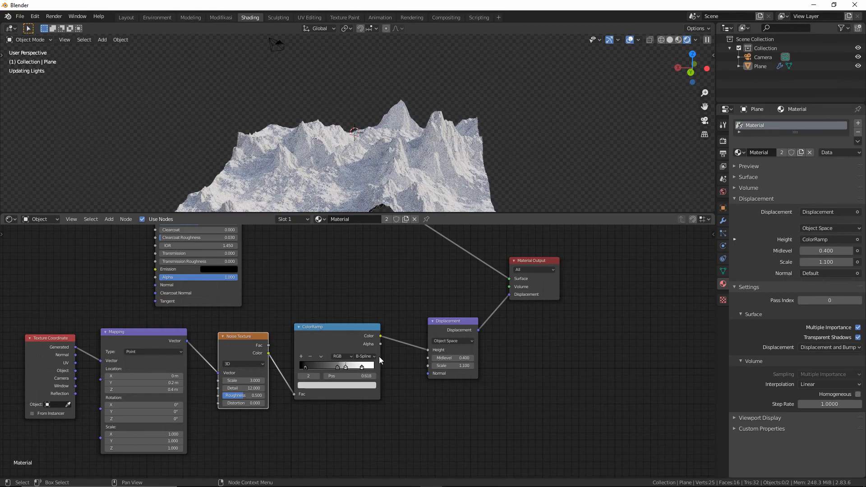
left_click(472, 358)
left_click(472, 358)
left_click(433, 358)
left_click(434, 359)
left_click(434, 358)
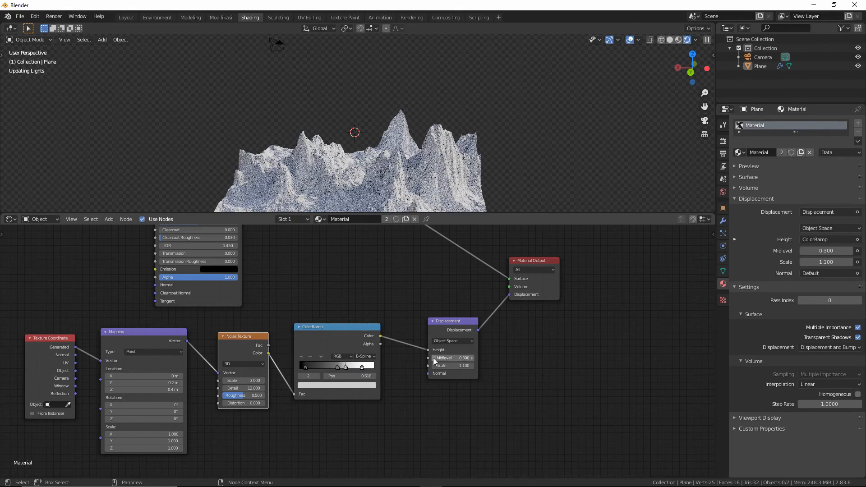
left_click(434, 359)
left_click(434, 358)
middle_click_drag(404, 123, 441, 126)
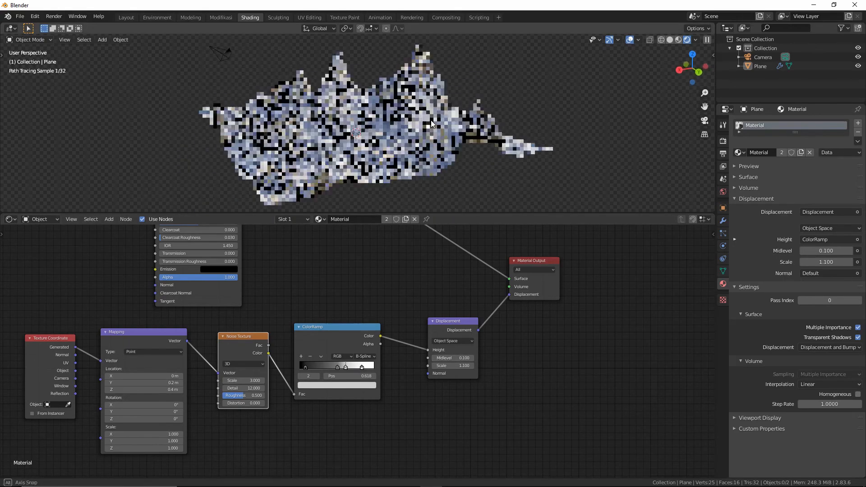
Fine-tune the ColorRamp stops, placing the light grey one at position 0.609 and moving the black one slightly inward
left_click(336, 367)
left_click(331, 384)
left_click(370, 318)
mouse_move(346, 367)
left_mouse_down()
mouse_move(355, 368)
mouse_move(345, 368)
left_mouse_up()
middle_click_drag(334, 203, 348, 207)
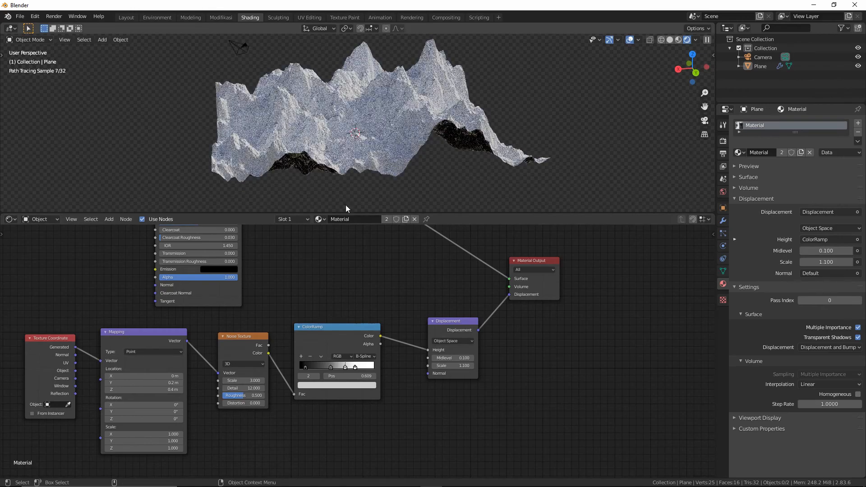
left_click_drag(305, 368, 310, 367)
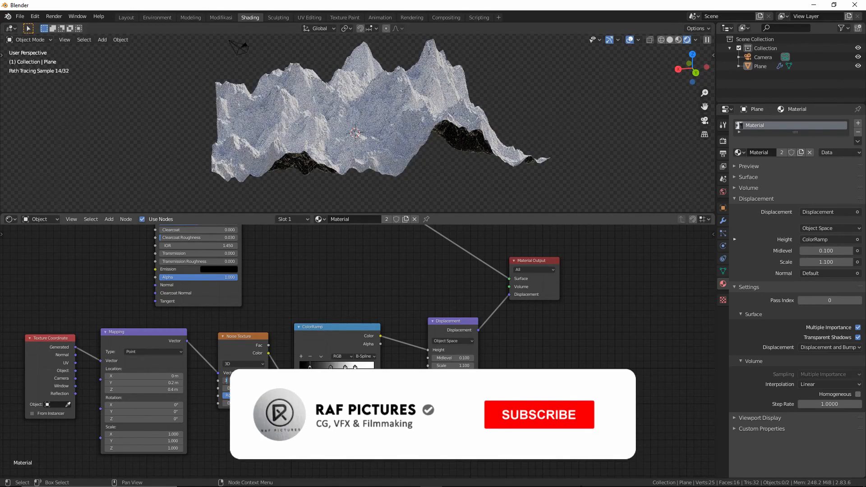